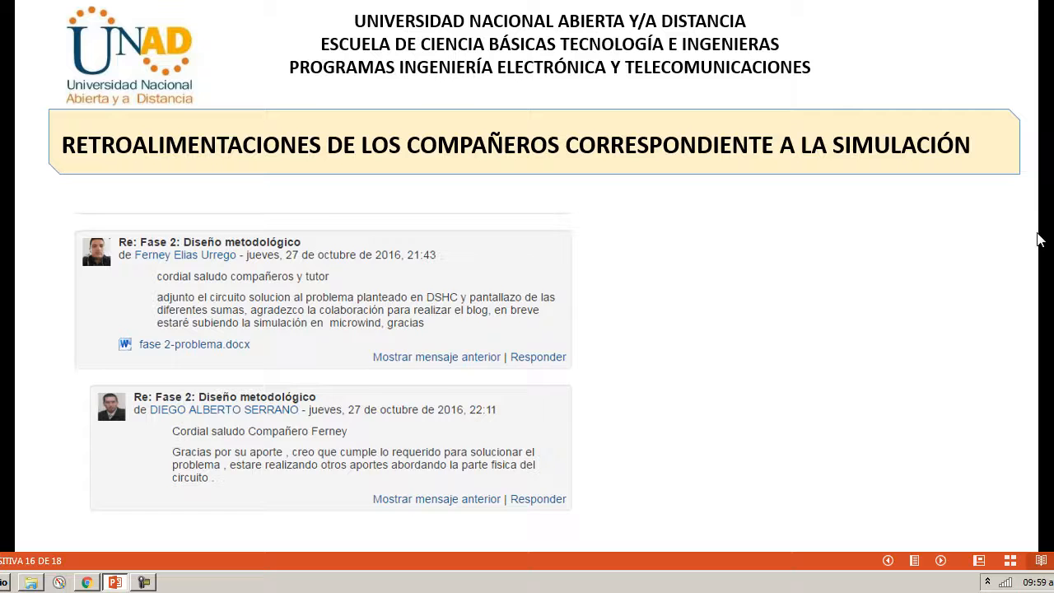
Advance the presentation to the Conclusiones slide and launch Dsch3 from the DSCH folder inside simuladores_microelectronica
key("Right")
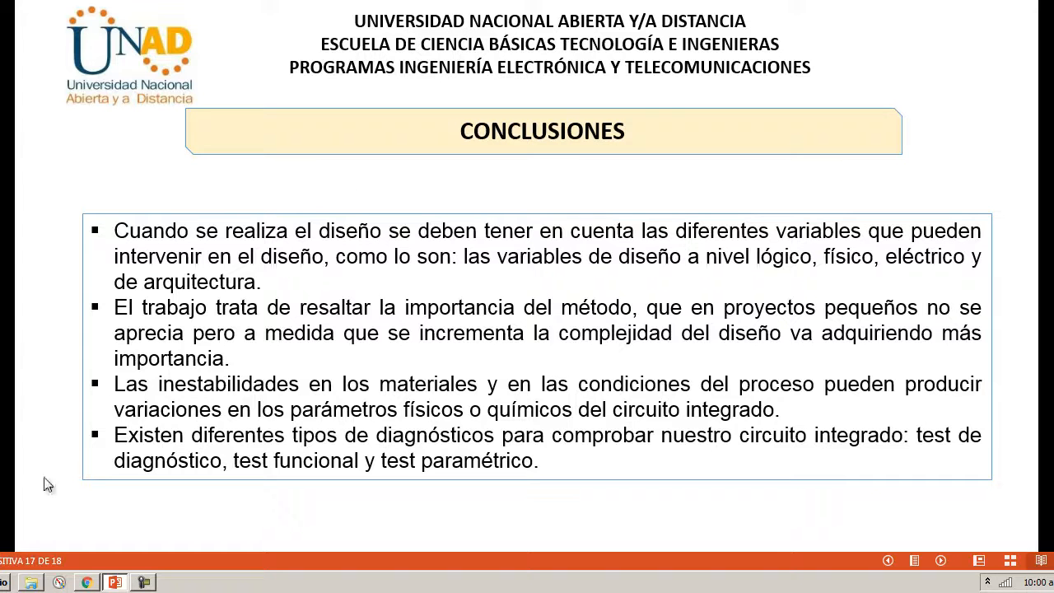
left_click(30, 583)
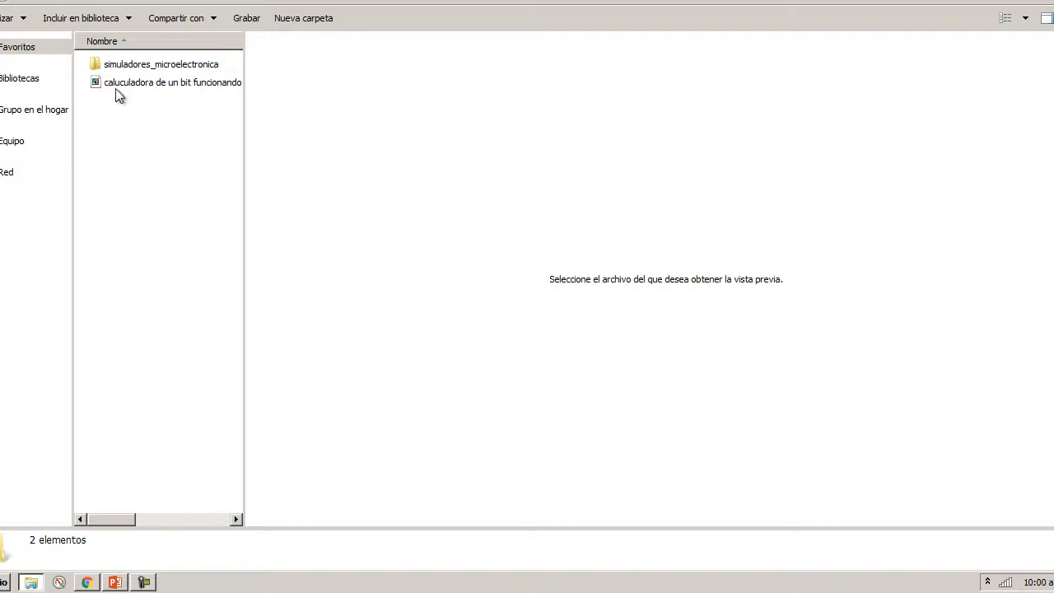
double_click(164, 66)
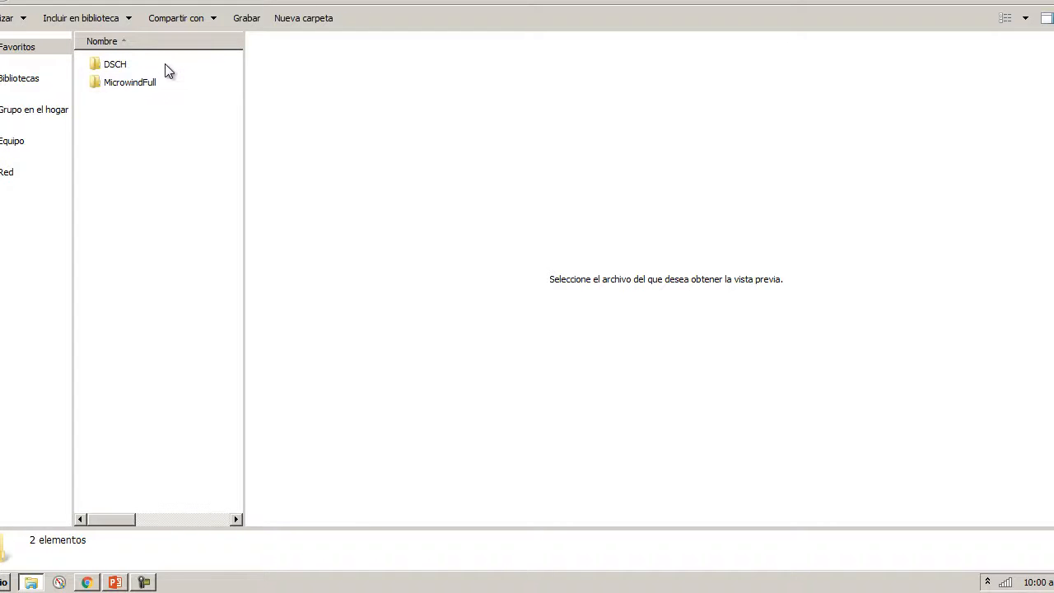
double_click(138, 66)
double_click(136, 101)
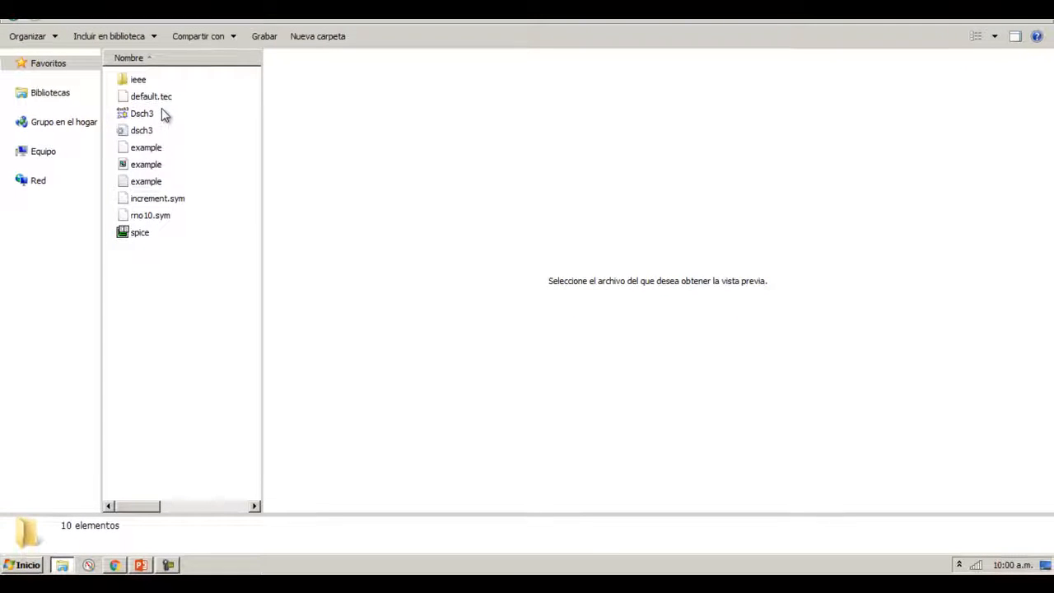
double_click(146, 114)
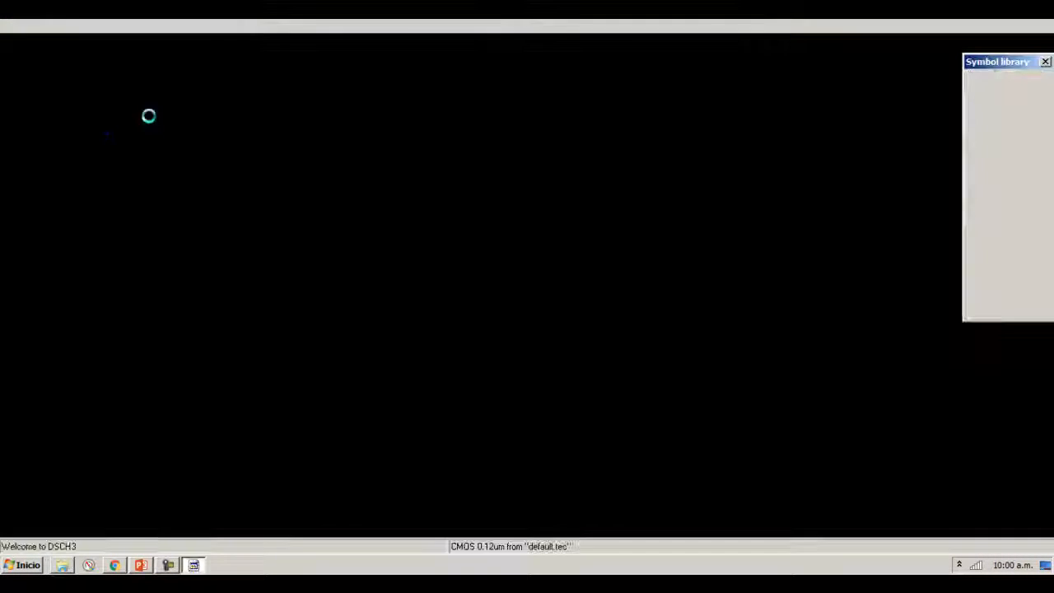
left_click(513, 164)
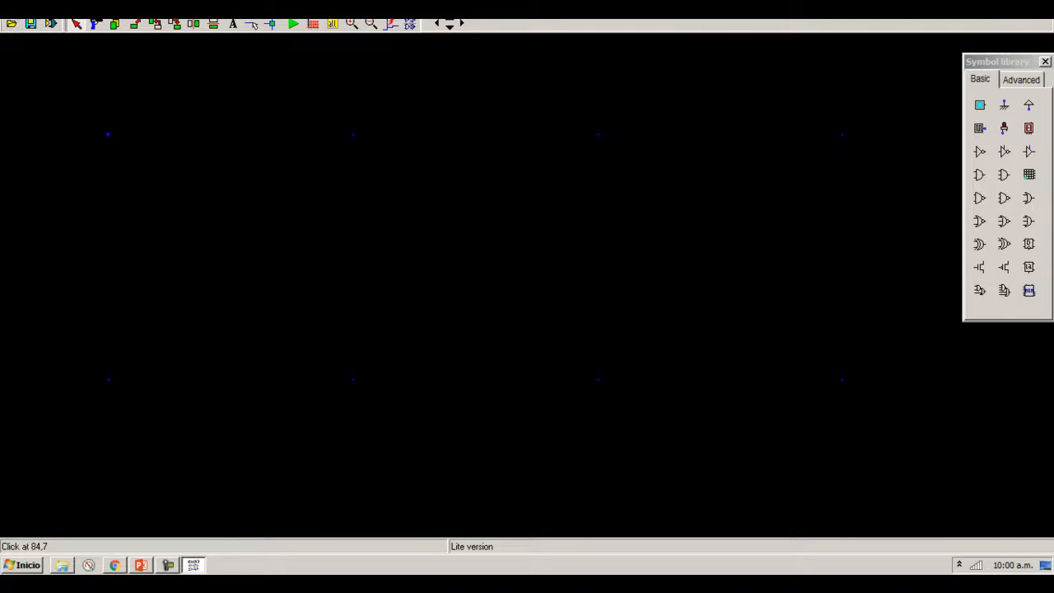
Open the schematic file "caluculadora de un bit funcionando" from the FASE2 MICROELECTRONICA folder
left_click(10, 7)
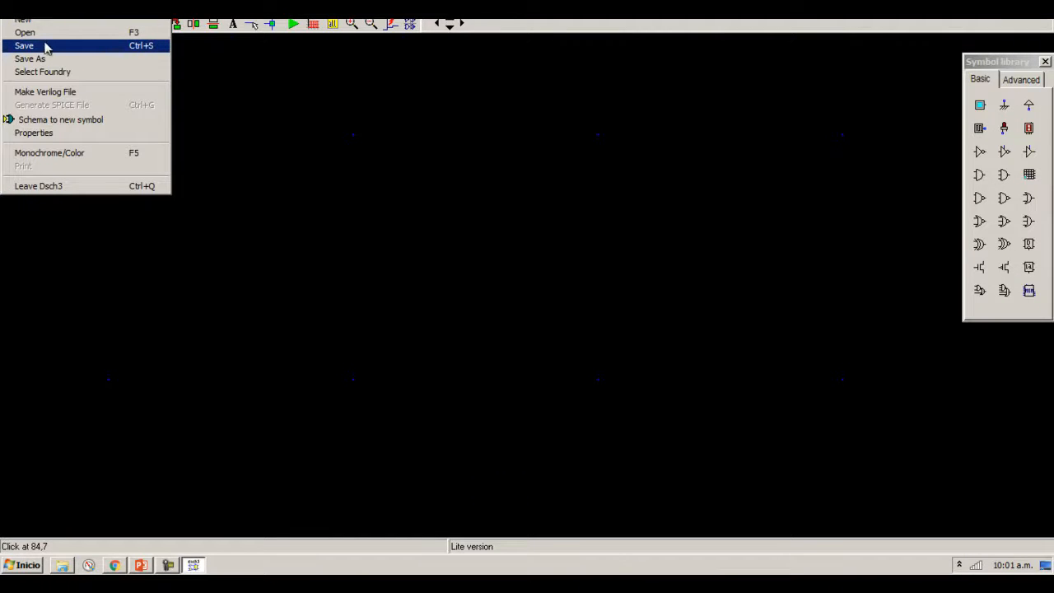
left_click(25, 33)
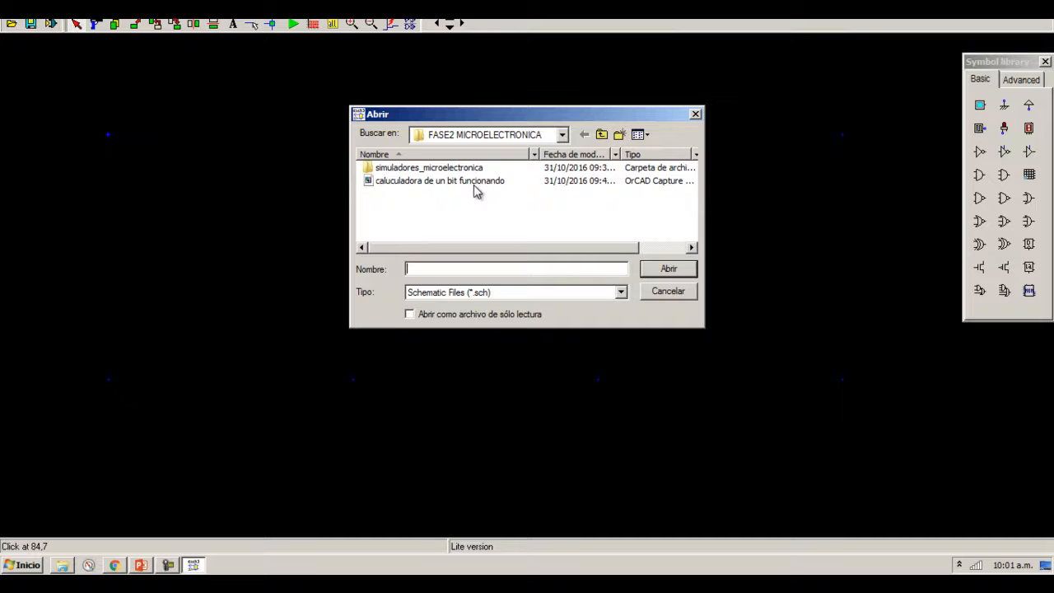
left_click(439, 182)
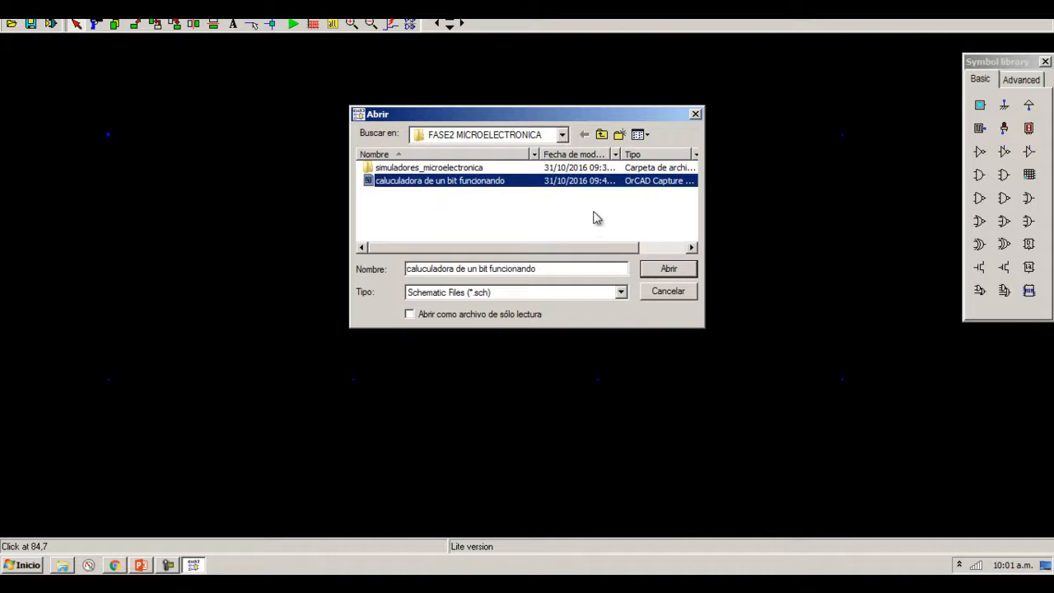
left_click(668, 270)
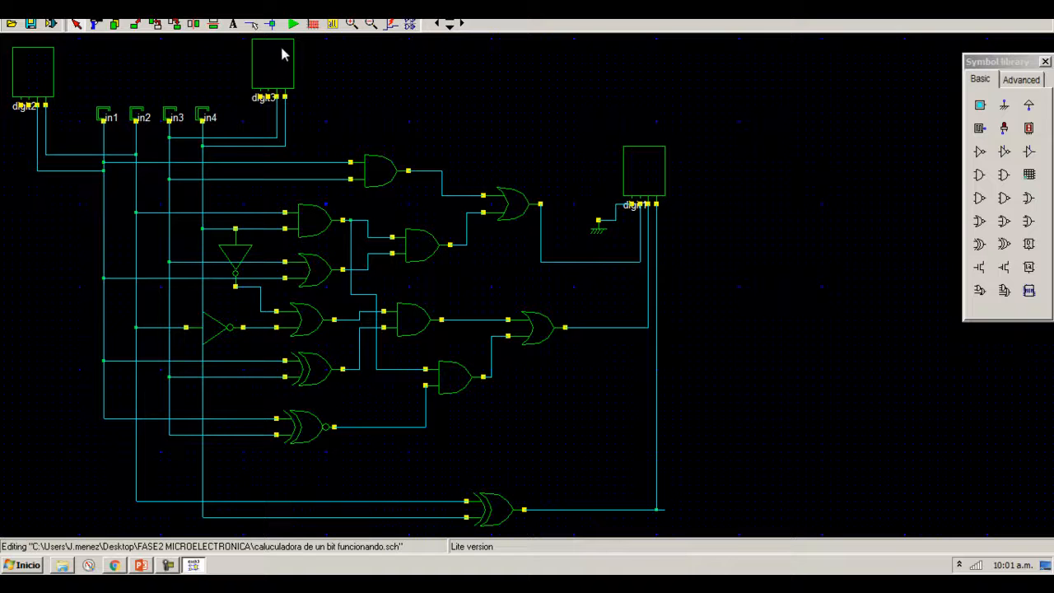
Start the circuit simulation and switch on inputs in2, in4 and in3 one after another to test the sums 1+0, 1+1 and 1+3
left_click(293, 24)
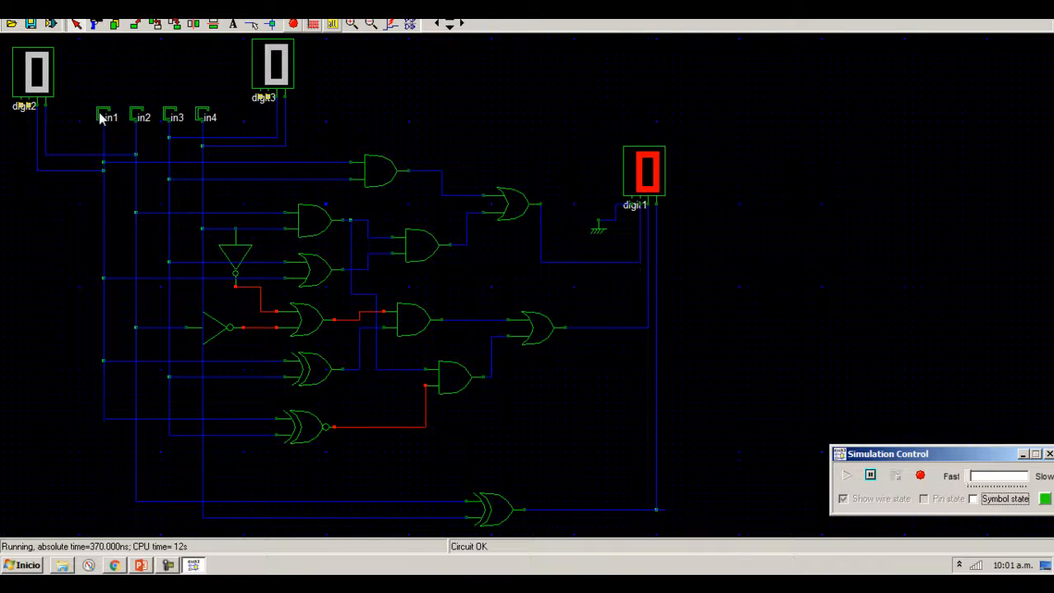
left_click(140, 119)
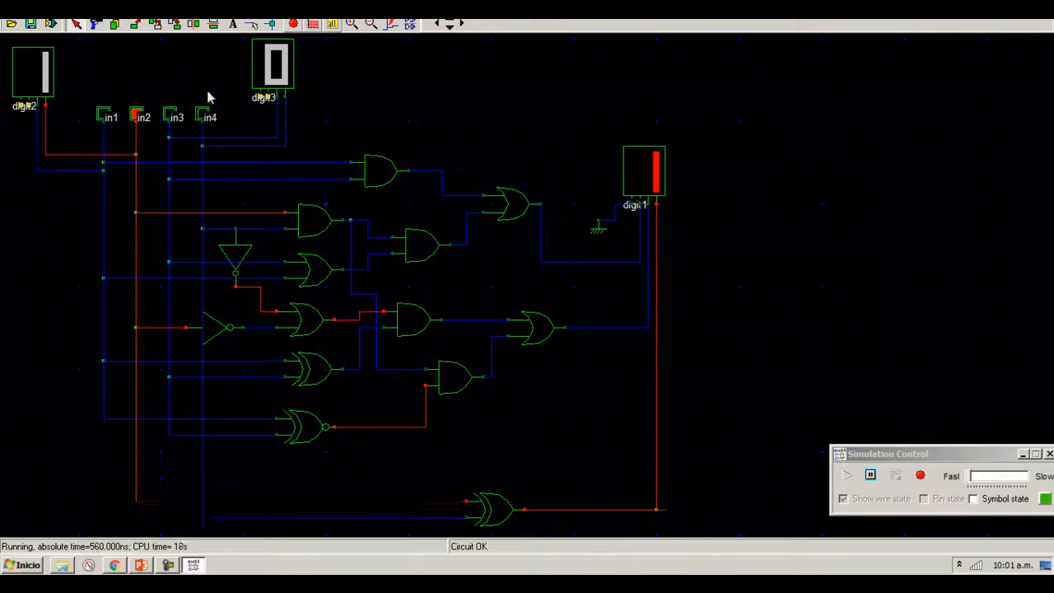
left_click(203, 116)
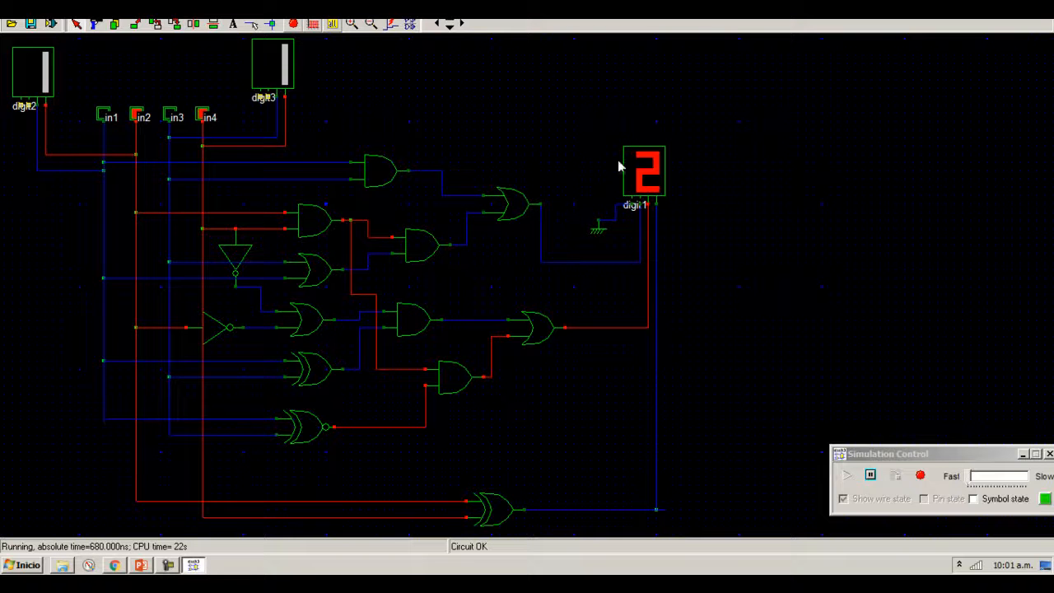
left_click(173, 116)
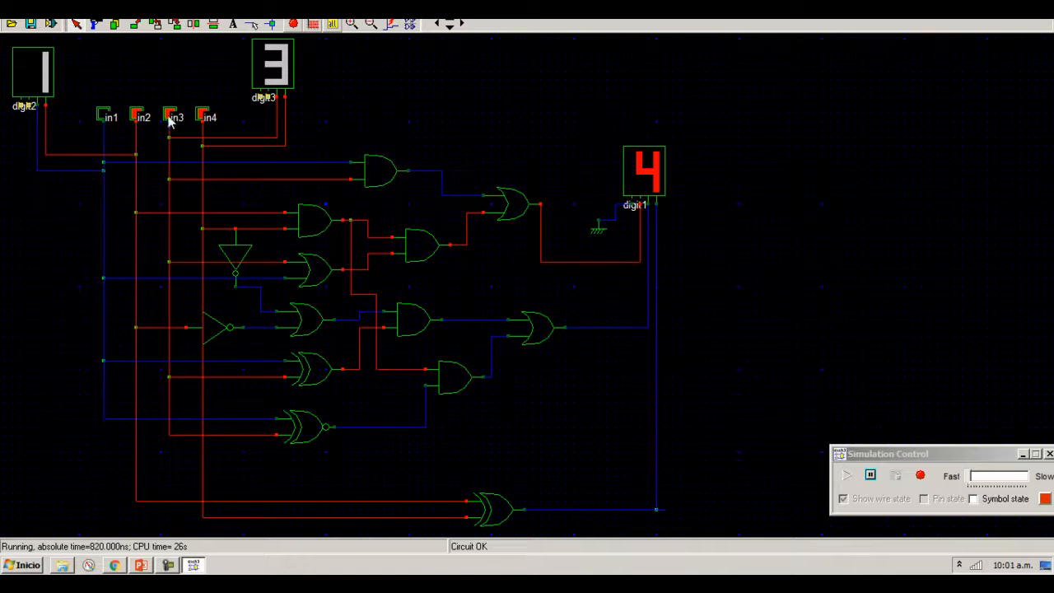
Toggle the four inputs of the running simulation to test the sums 1+2, 0+2, 2+2 and 3+3
left_click(169, 115)
left_click(203, 114)
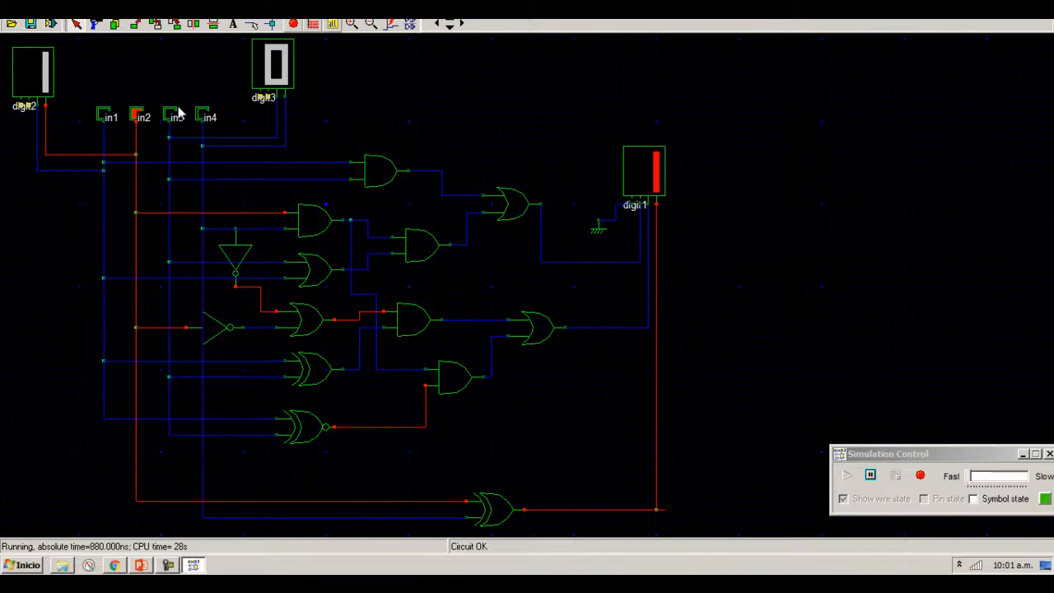
left_click(174, 115)
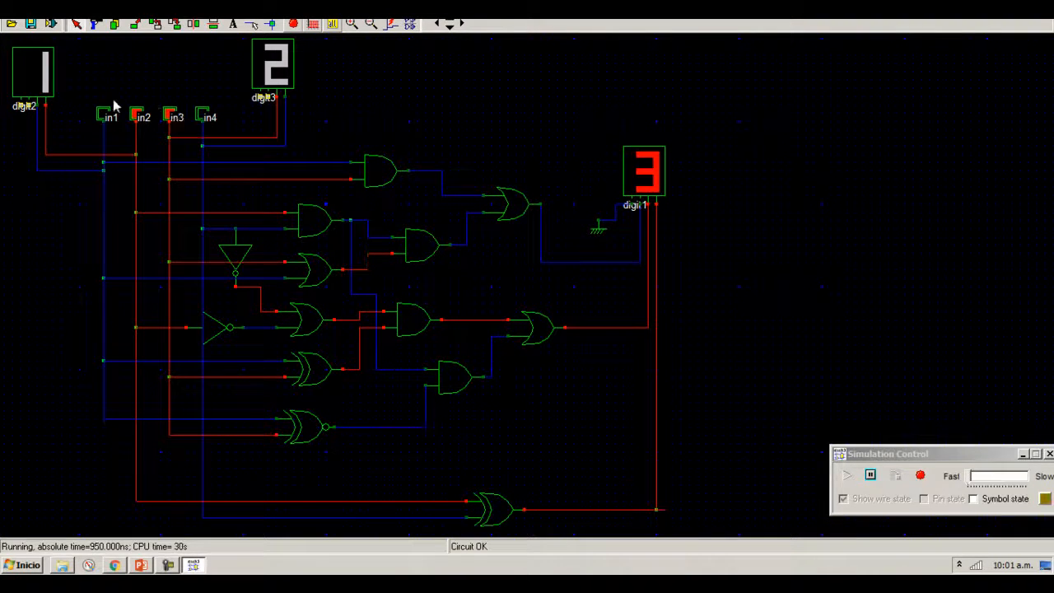
left_click(134, 115)
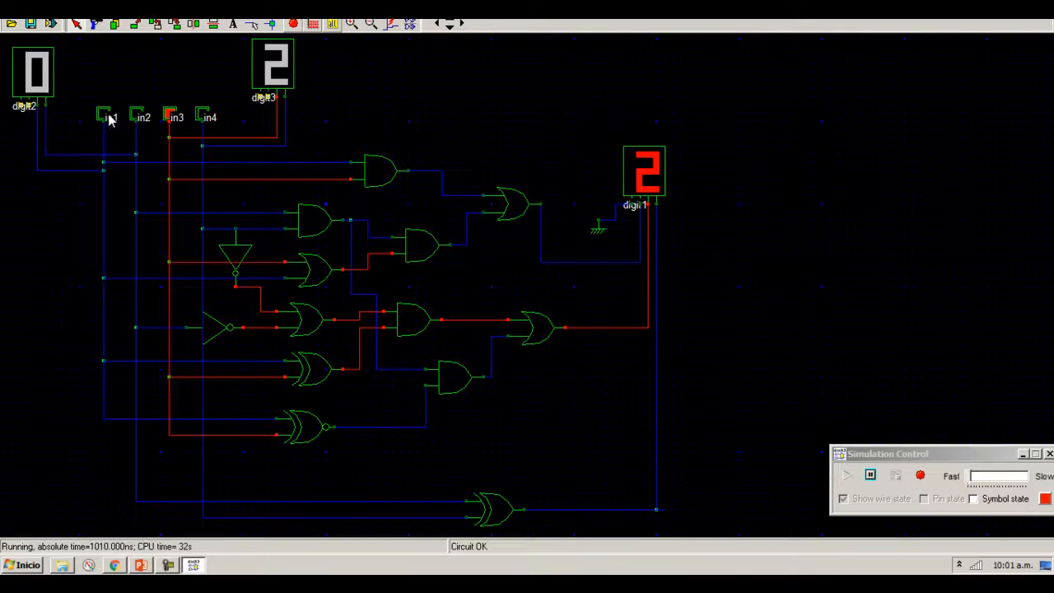
left_click(101, 115)
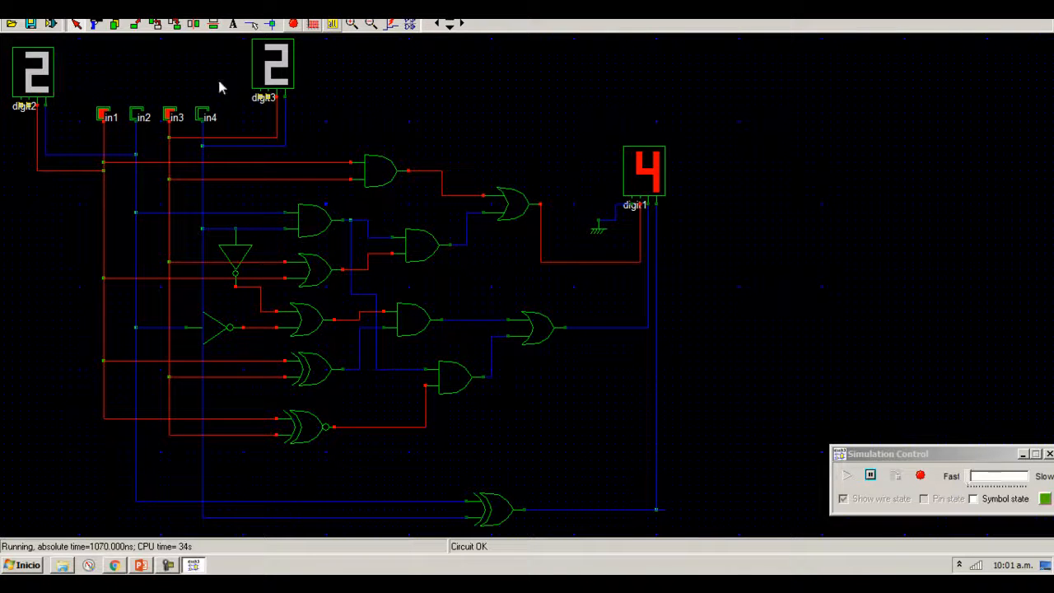
left_click(136, 115)
left_click(201, 114)
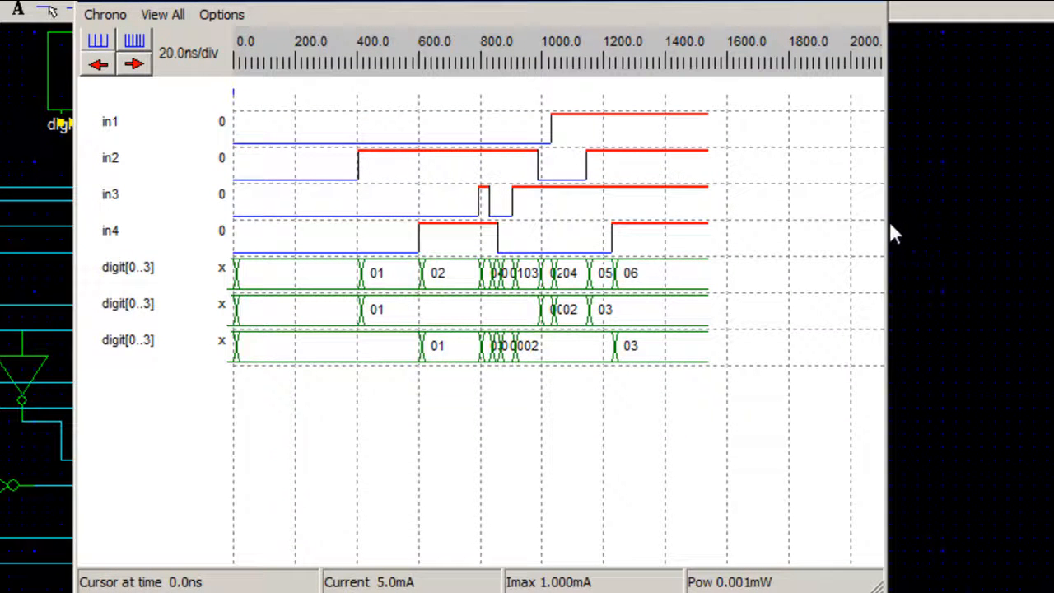
Examine the chronogram of inputs in1 to in4 and the digit signals in a widened window with a stretched time scale
left_click_drag(887, 224, 1053, 224)
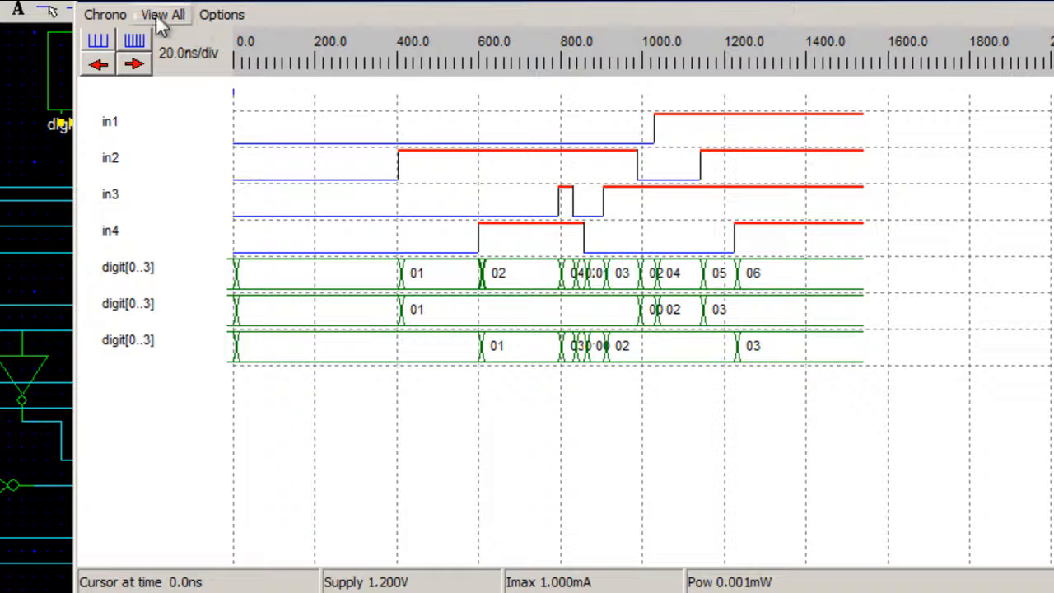
left_click(102, 41)
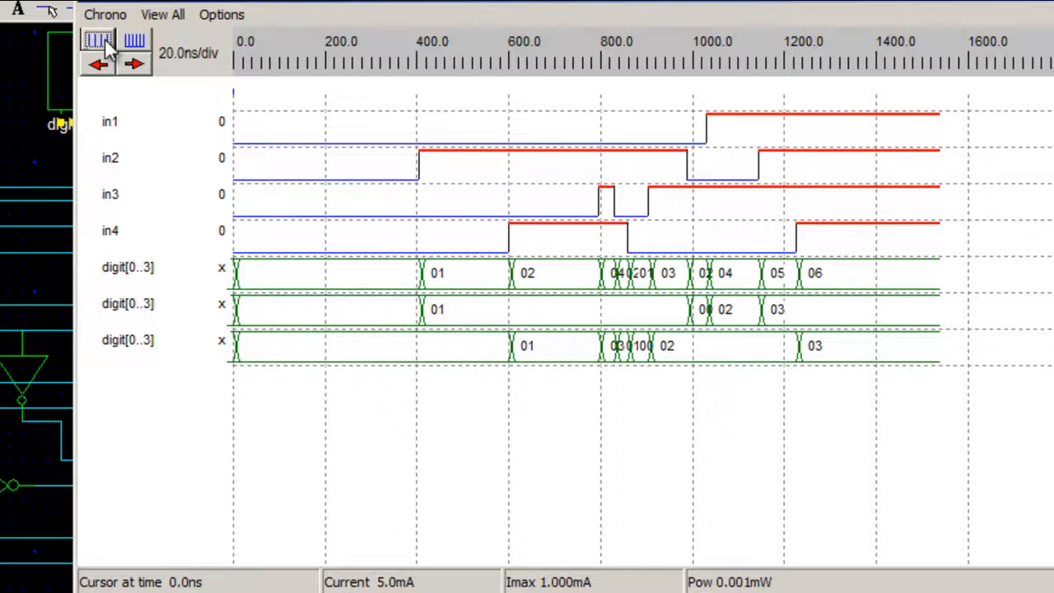
left_click(105, 46)
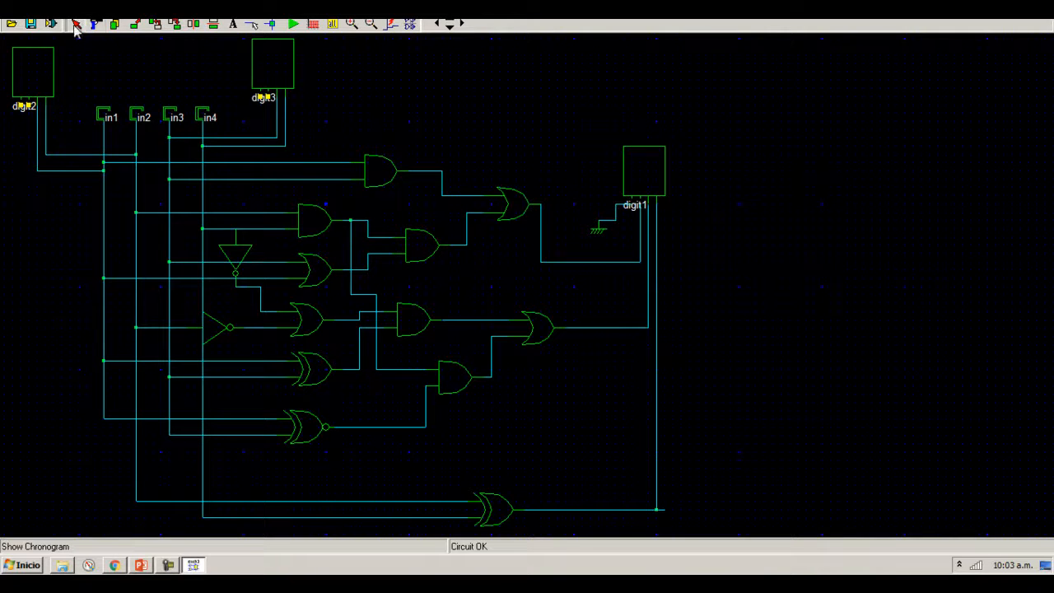
Generate the Verilog file of the calculator schematic and accept the generated description
left_click(14, 19)
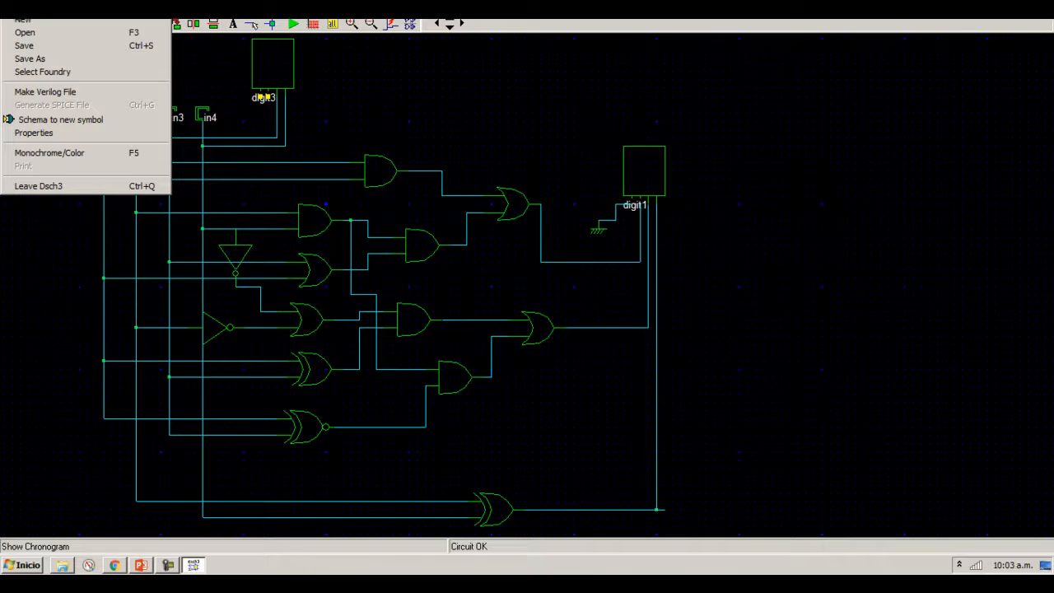
left_click(63, 94)
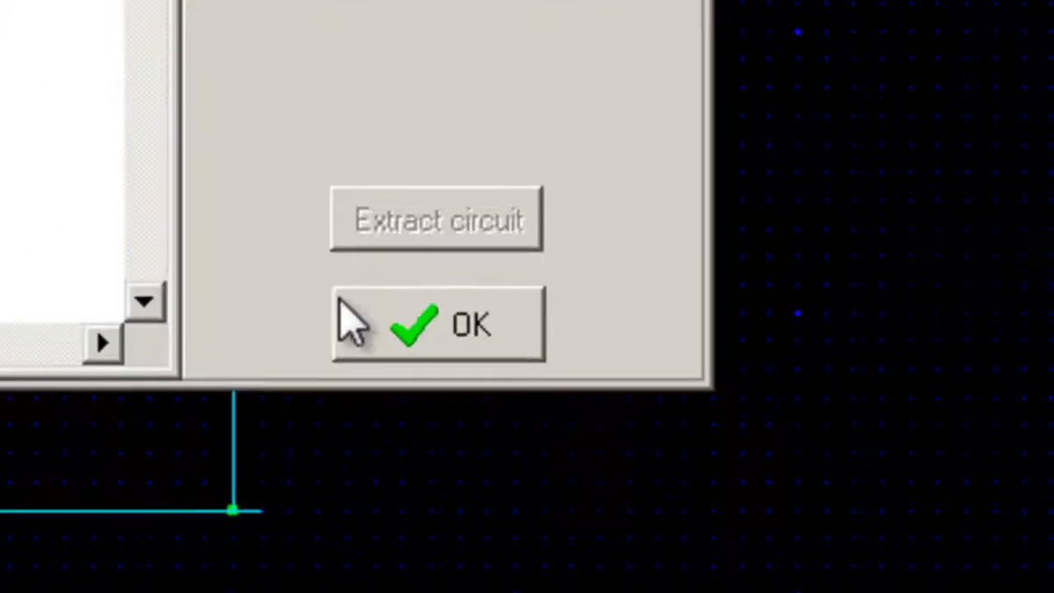
left_click(766, 403)
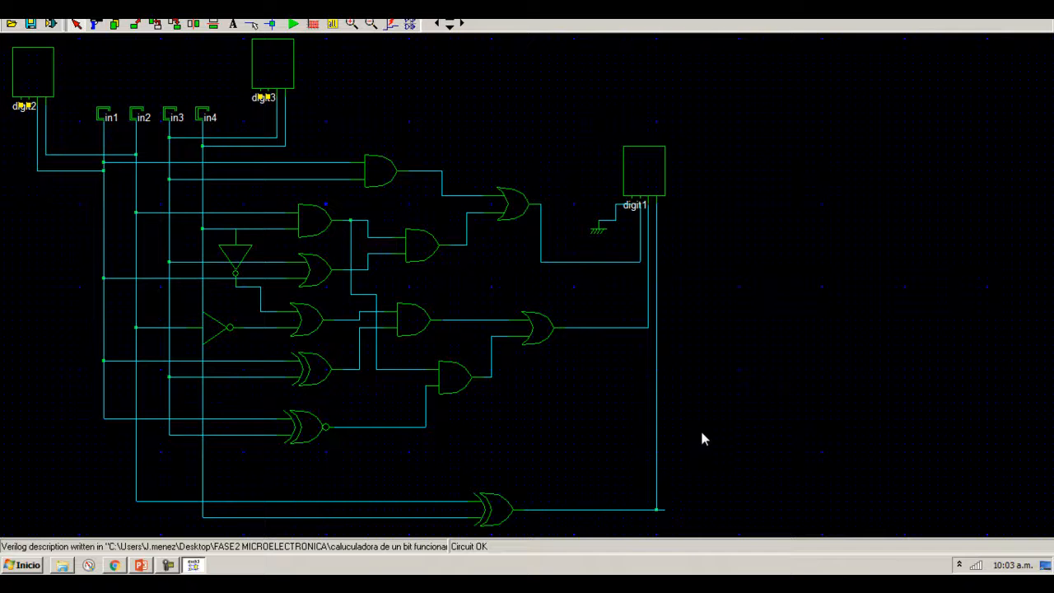
Switch to the file explorer and launch Microwind from the system folder inside MicrowindFull
left_click(66, 567)
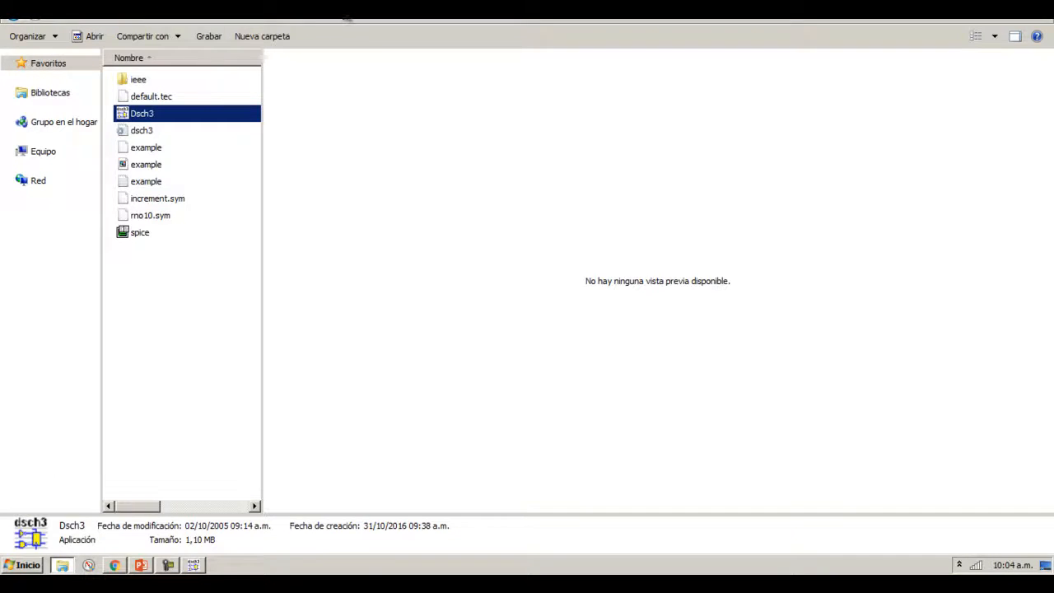
left_click(300, 17)
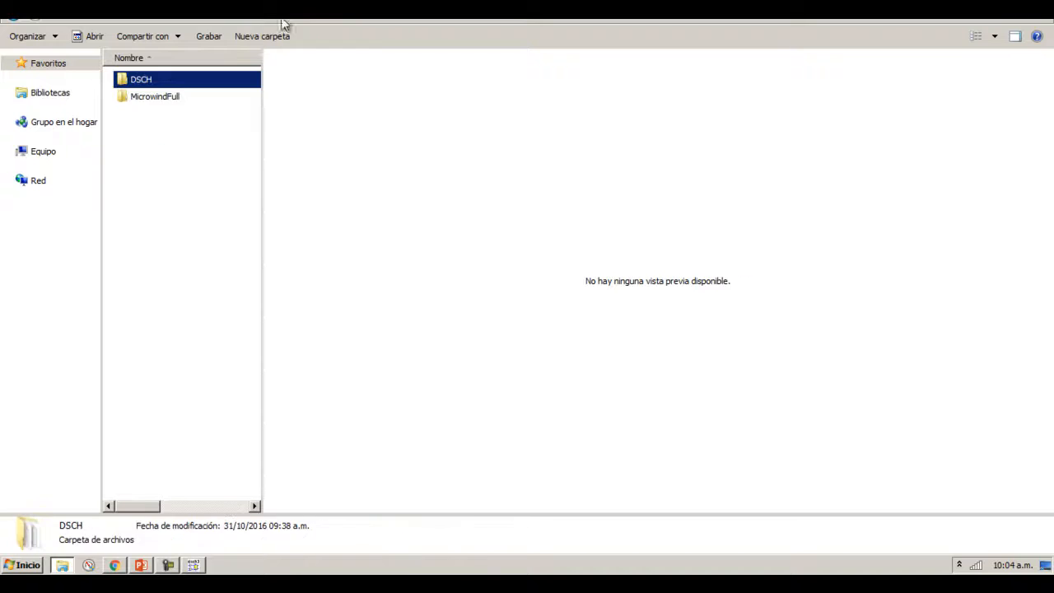
double_click(152, 99)
double_click(154, 85)
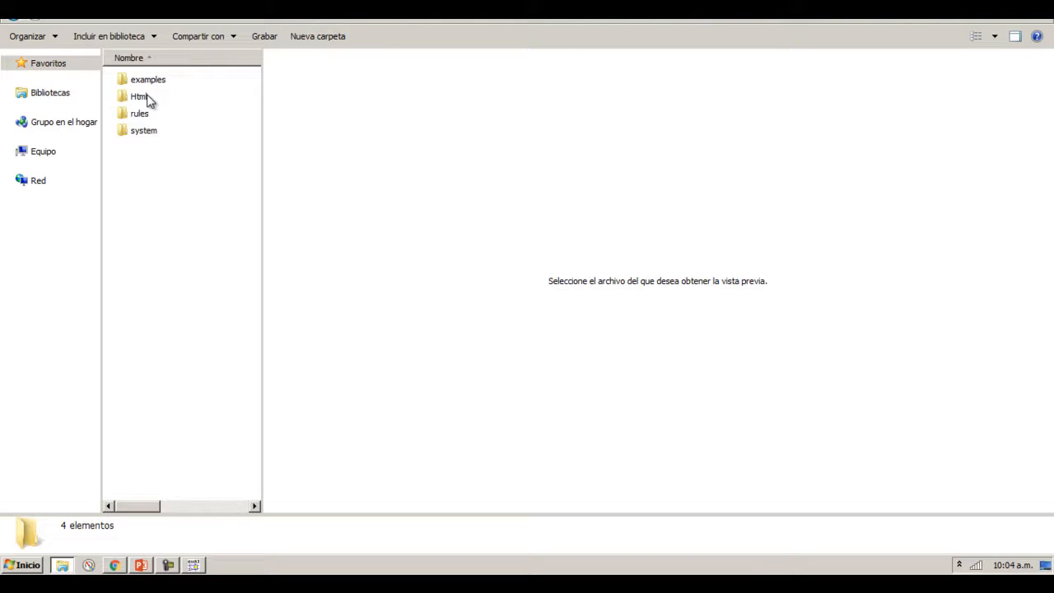
double_click(149, 138)
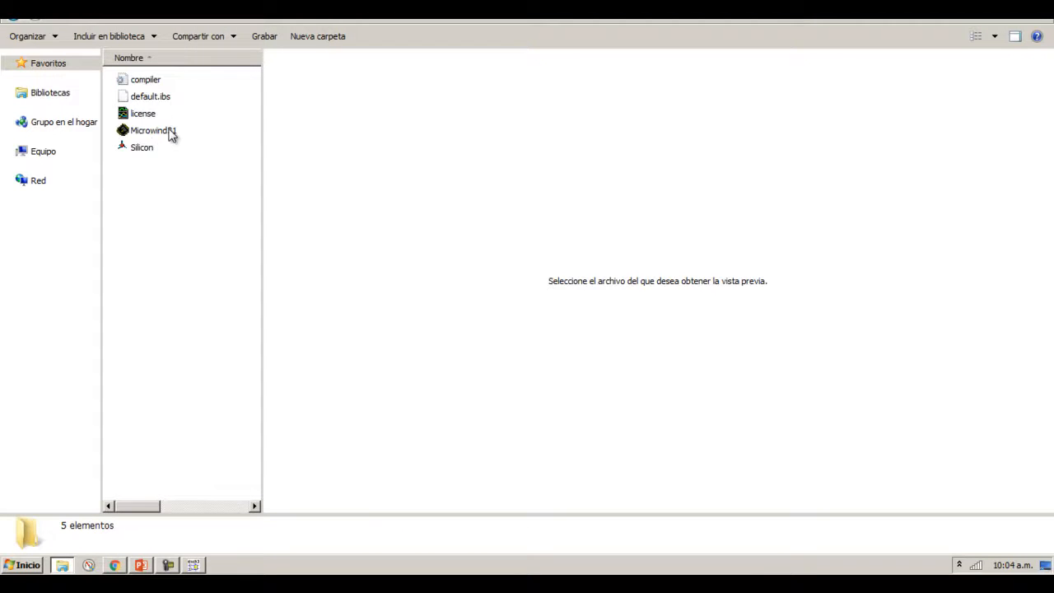
left_click(169, 134)
double_click(170, 138)
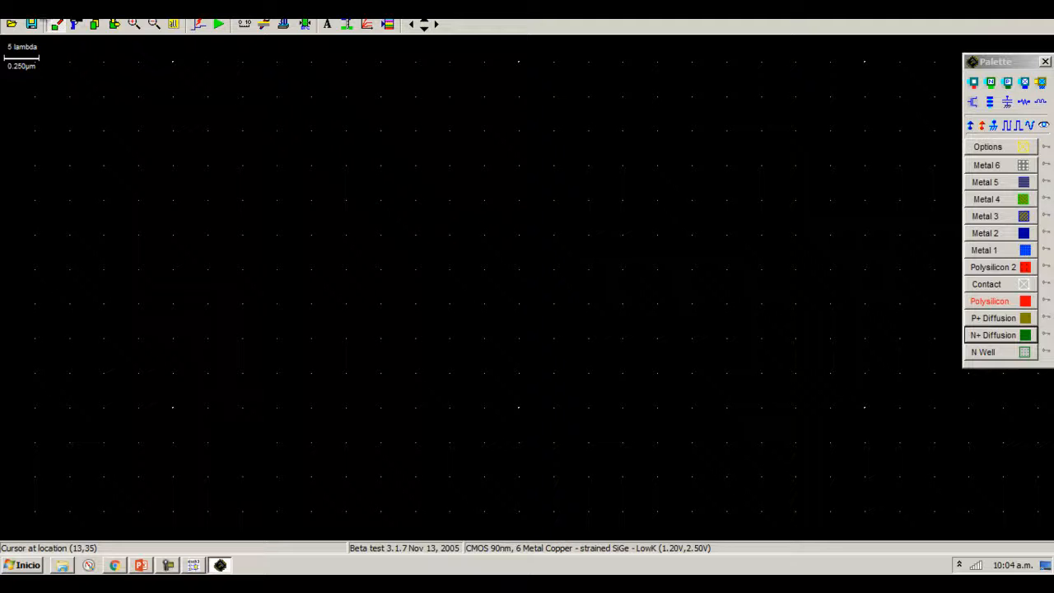
Load the Verilog file "caluculadora de un bit funcionando" and compile it into a layout
left_click(9, 9)
mouse_move(89, 8)
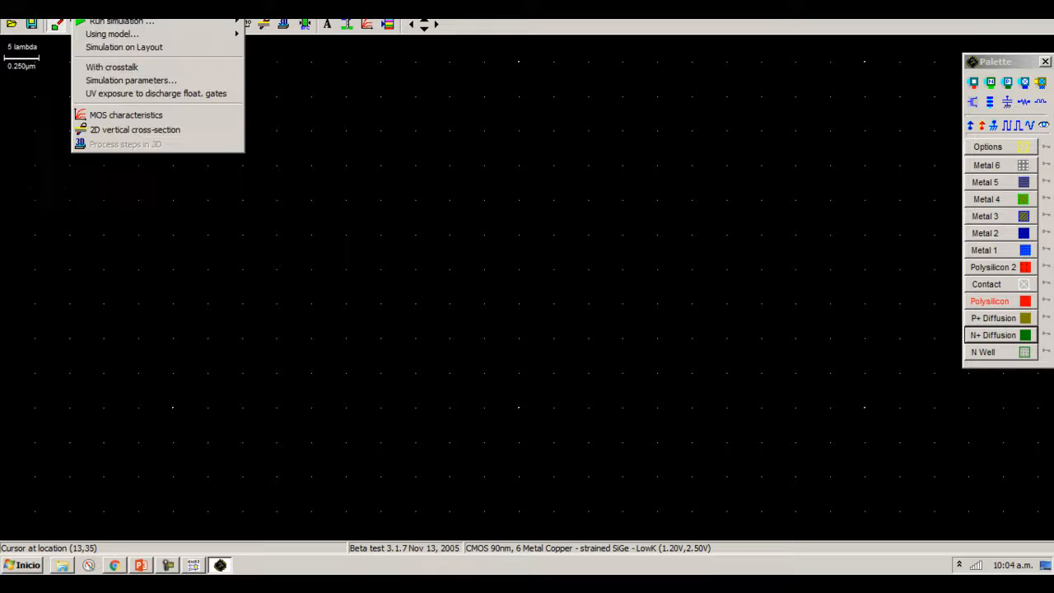
mouse_move(127, 8)
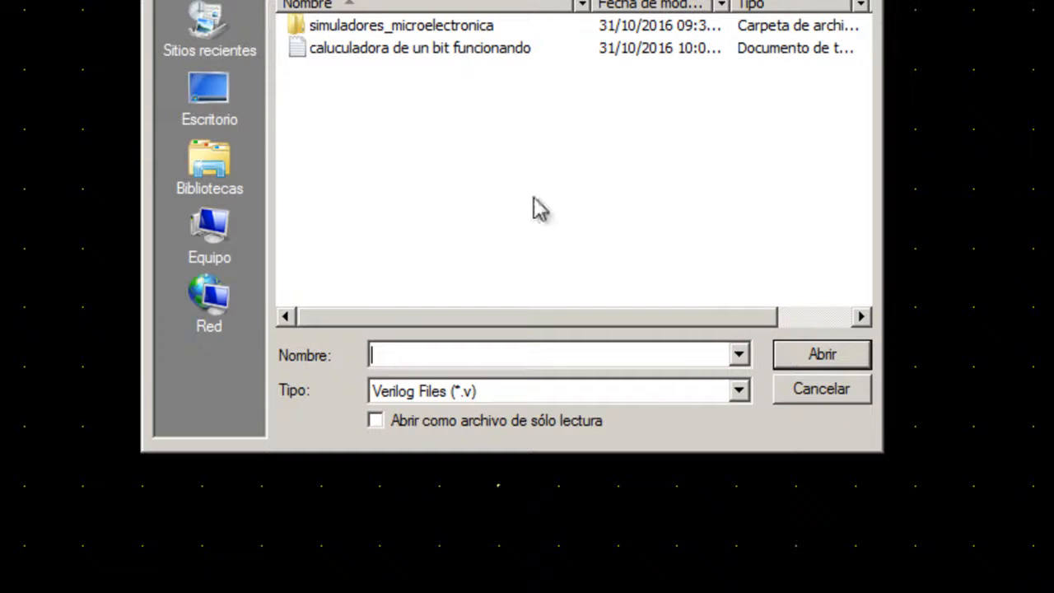
left_click(380, 48)
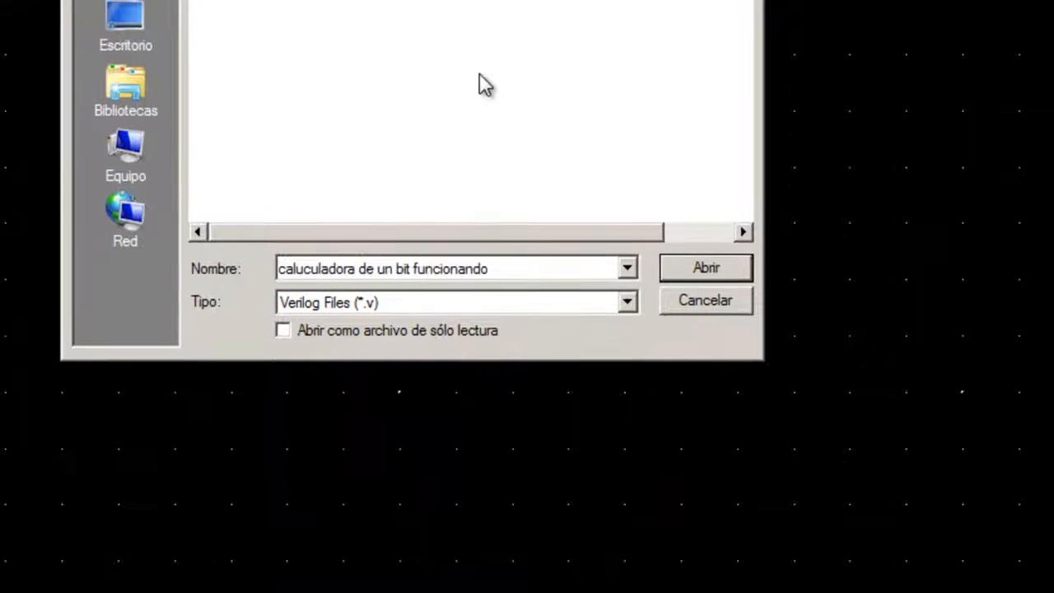
left_click(692, 277)
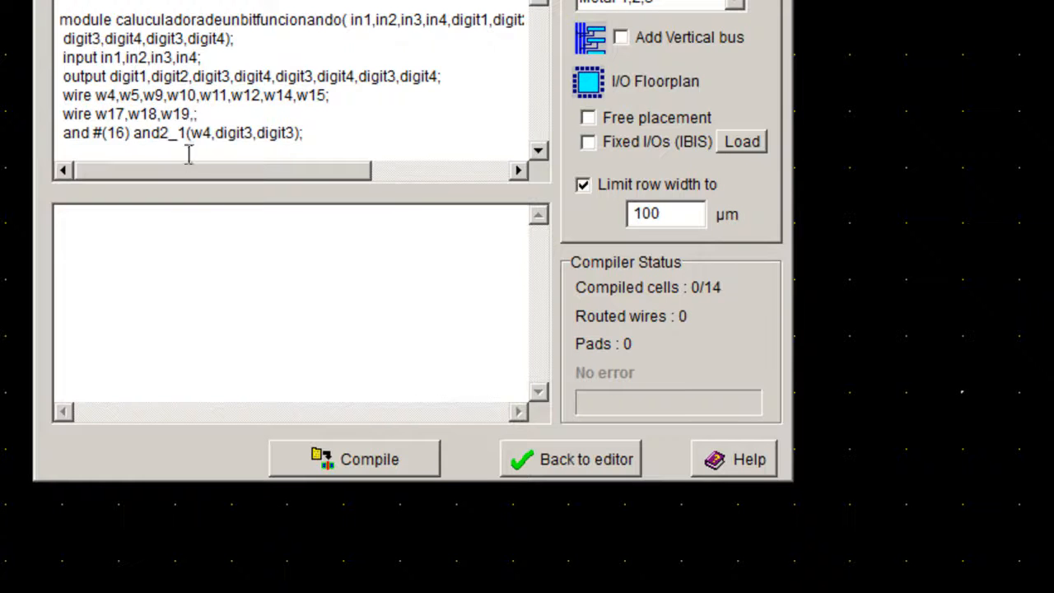
left_click(388, 462)
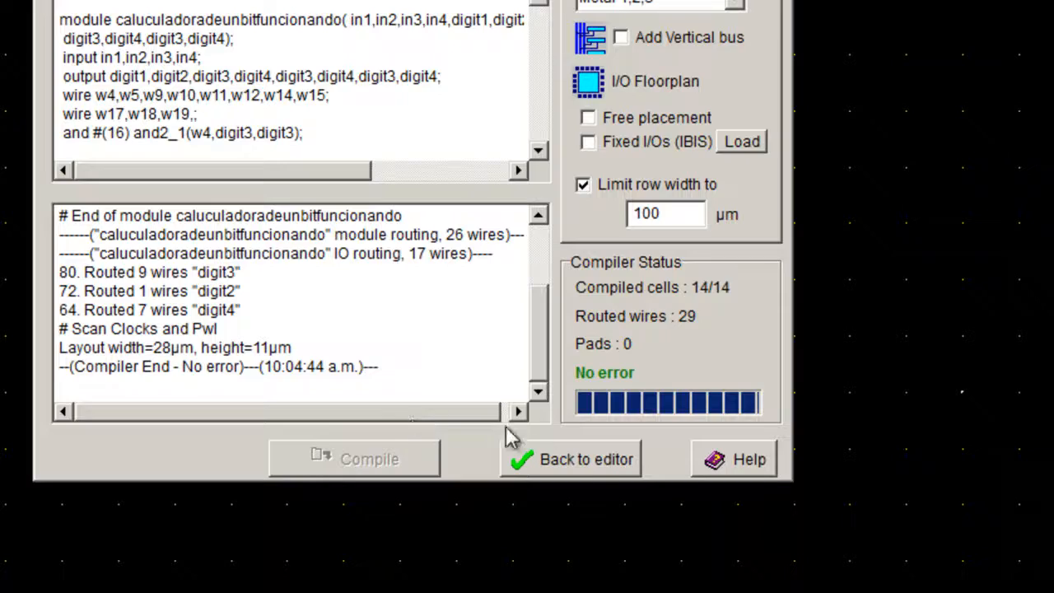
Return to the layout editor and examine the compiled layout, including a close look at its first cells and the digit2, digit3 and digit4 lines
left_click(586, 461)
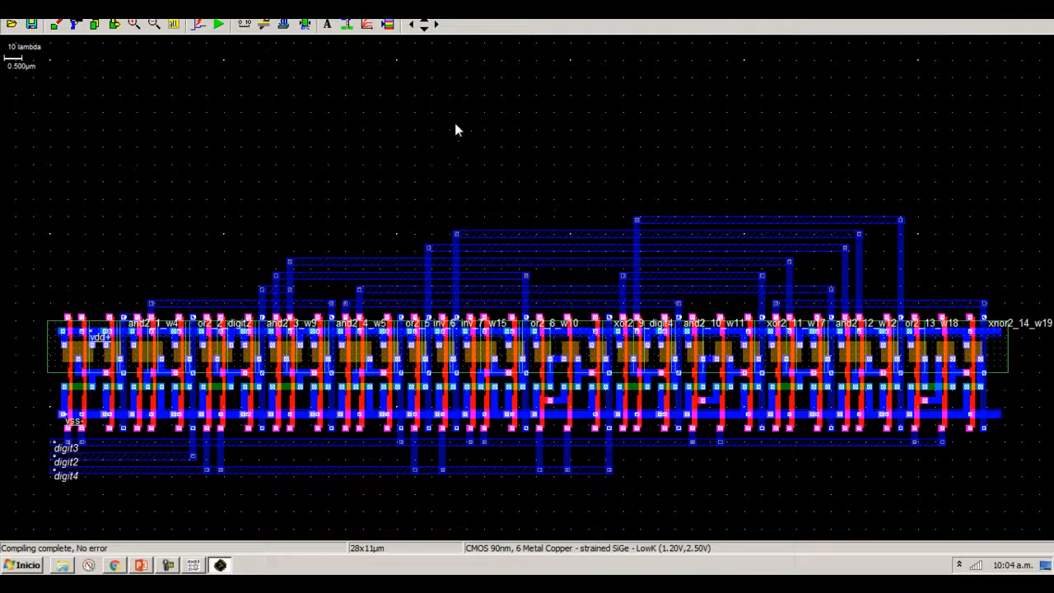
left_click(424, 29)
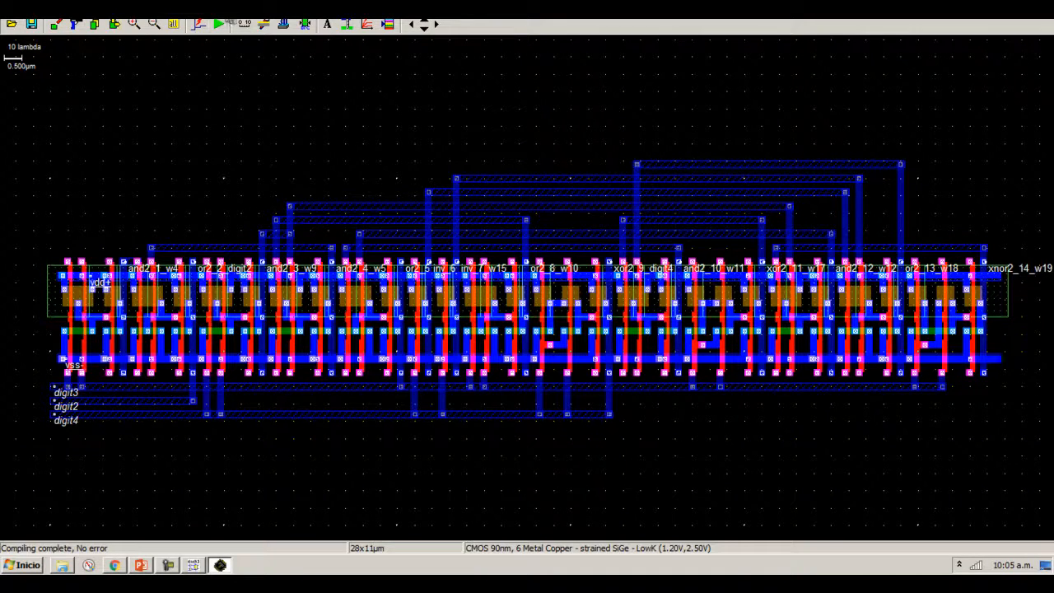
left_click(134, 23)
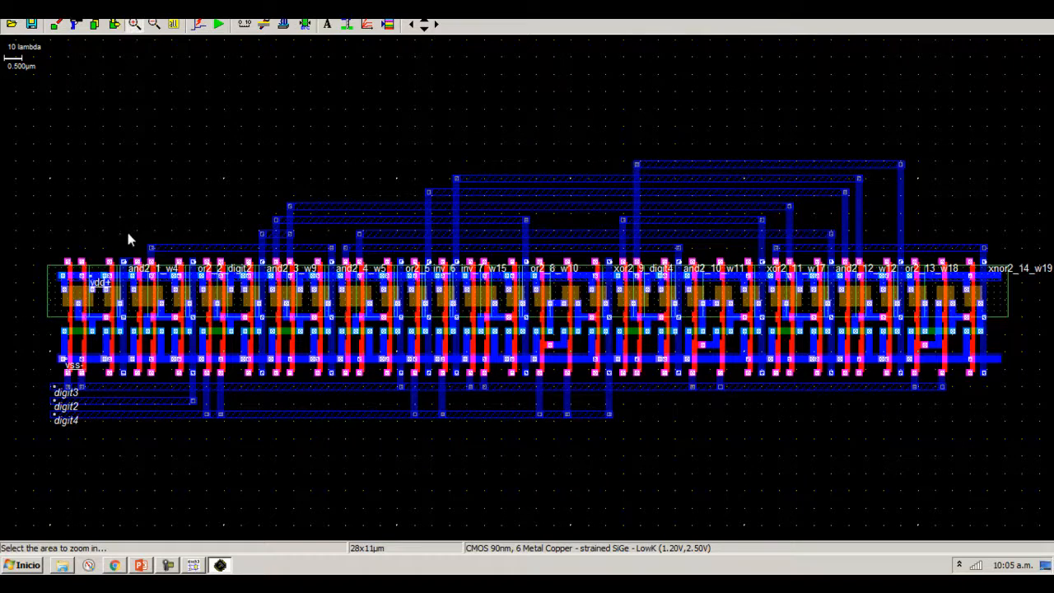
left_click_drag(31, 245, 344, 442)
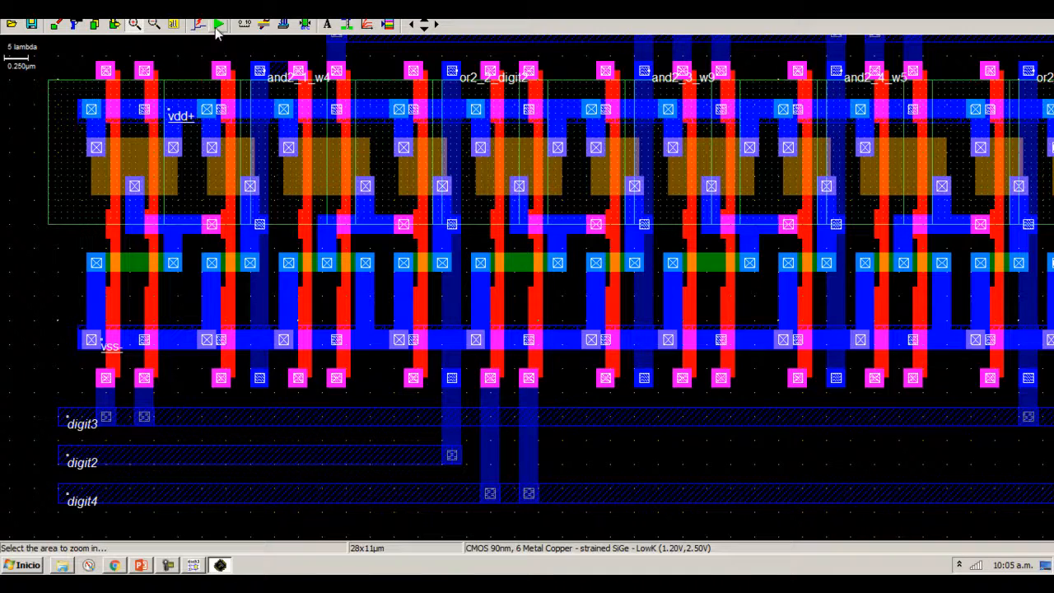
left_click(154, 24)
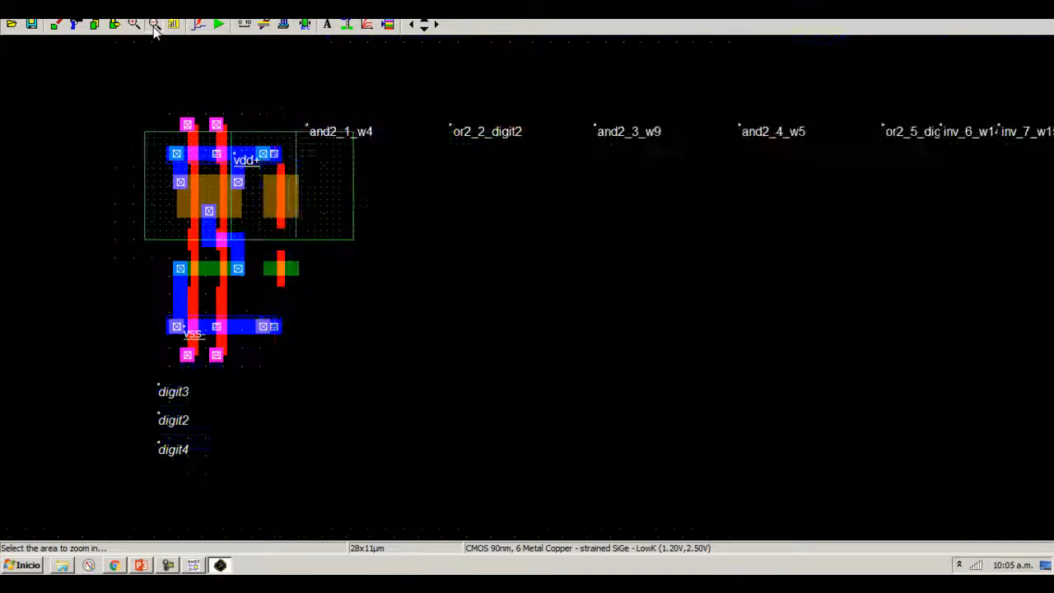
left_click(154, 24)
left_click(154, 24)
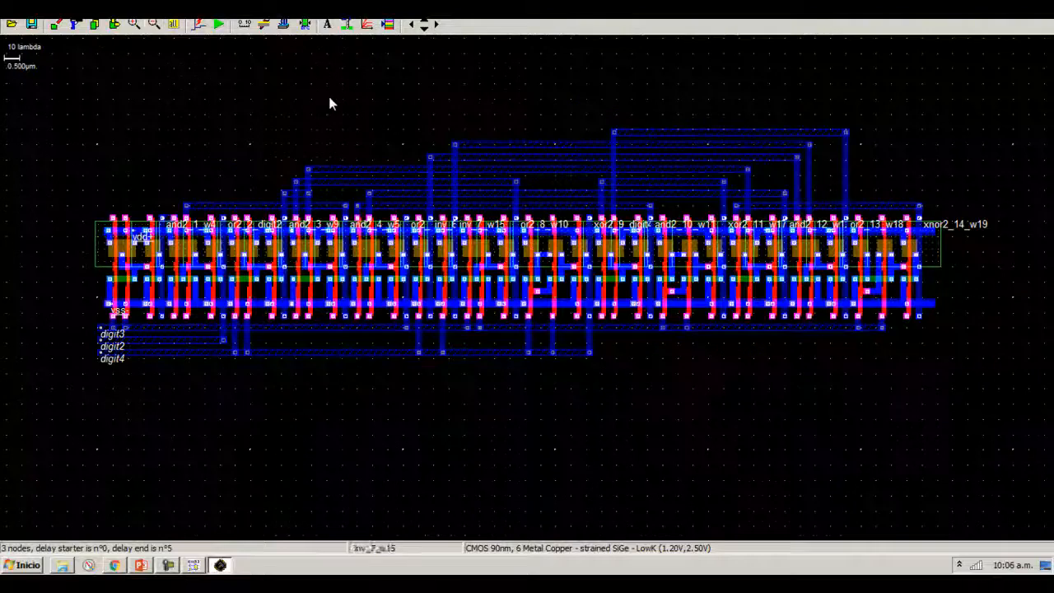
Open the 3D process view of the layout and advance the fabrication from the initial substrate to the P+ implant
left_click(283, 24)
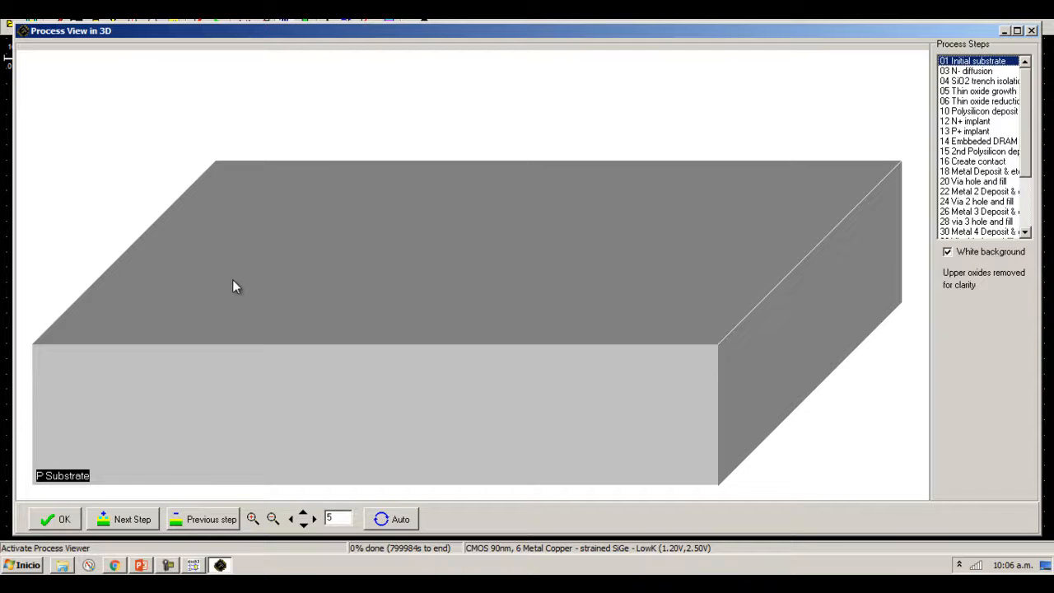
left_click(149, 517)
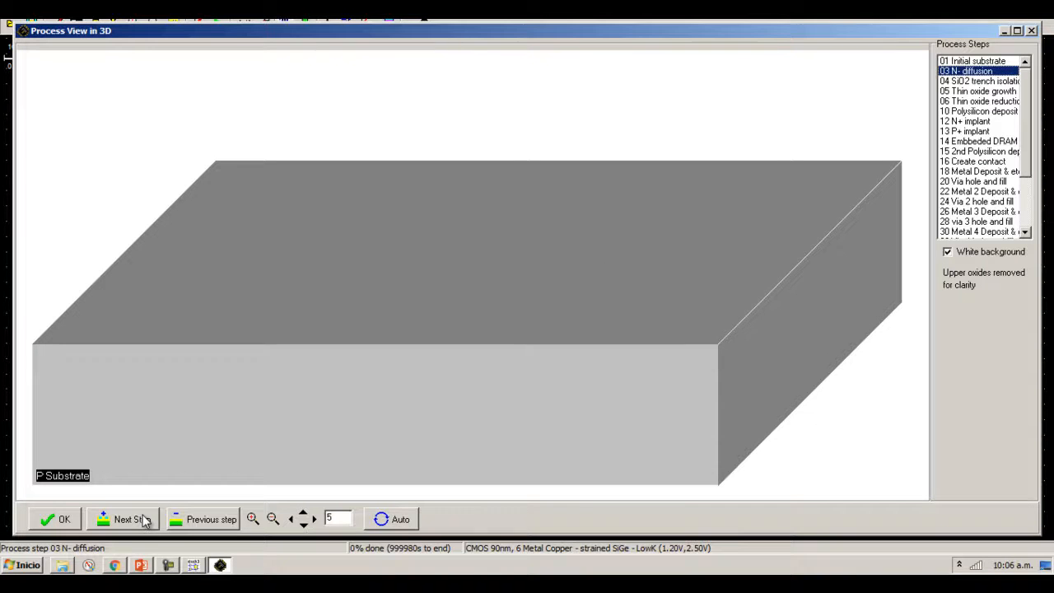
left_click(146, 520)
left_click(145, 519)
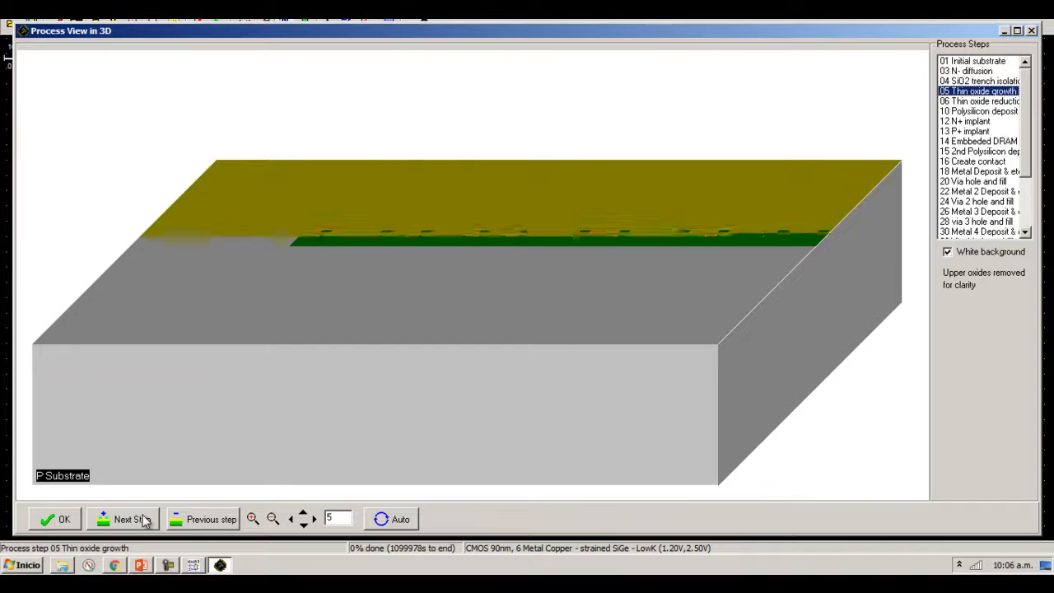
left_click(145, 519)
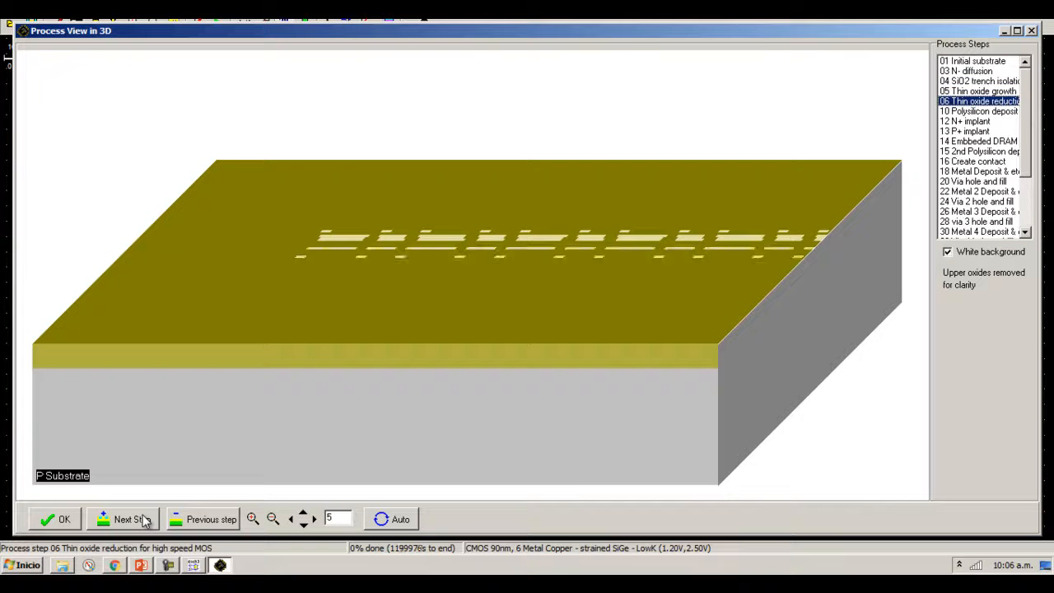
left_click(145, 519)
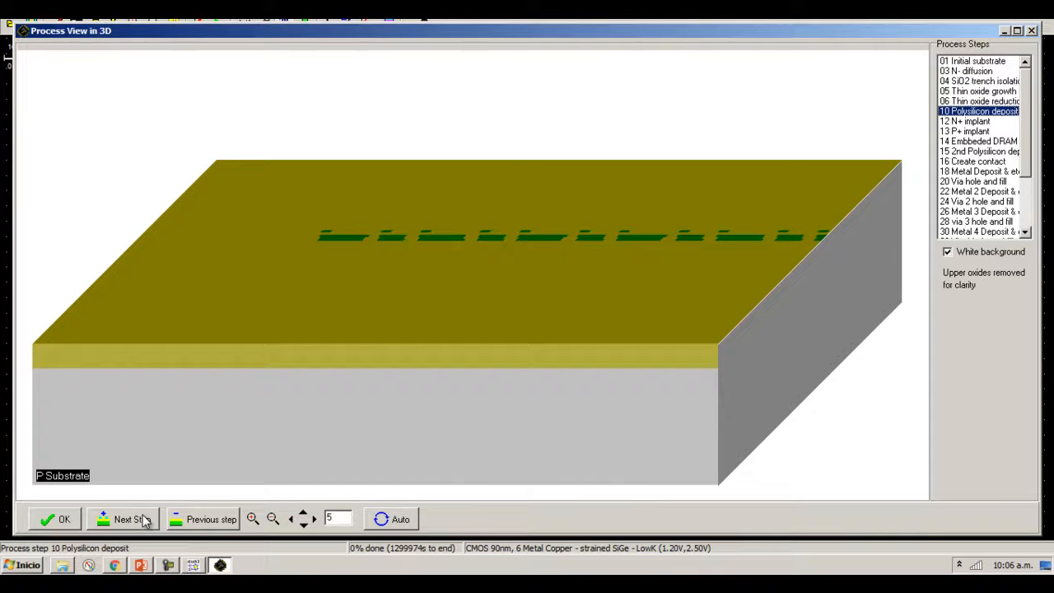
left_click(146, 519)
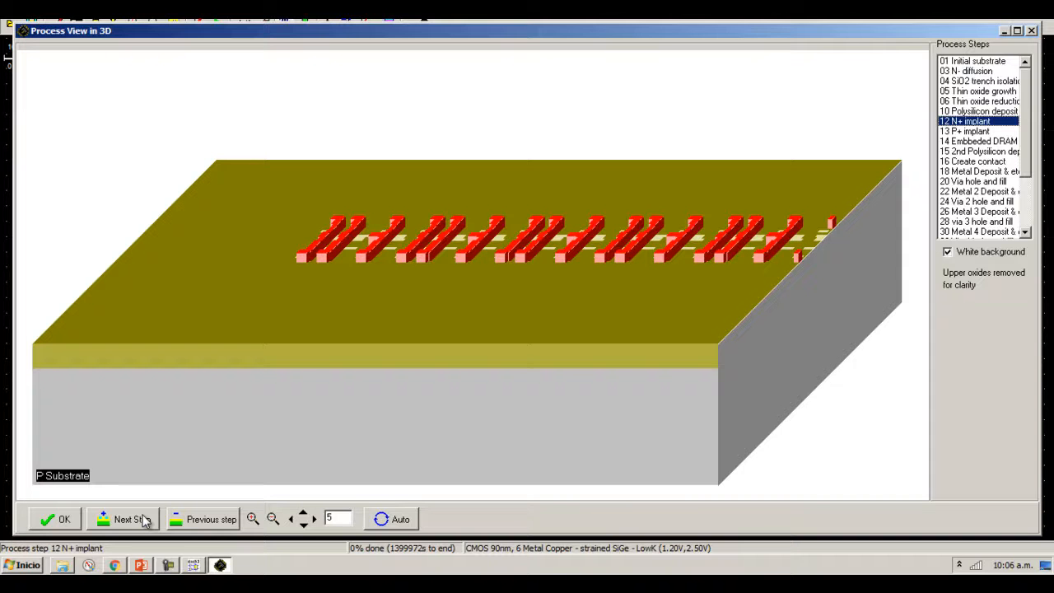
left_click(146, 519)
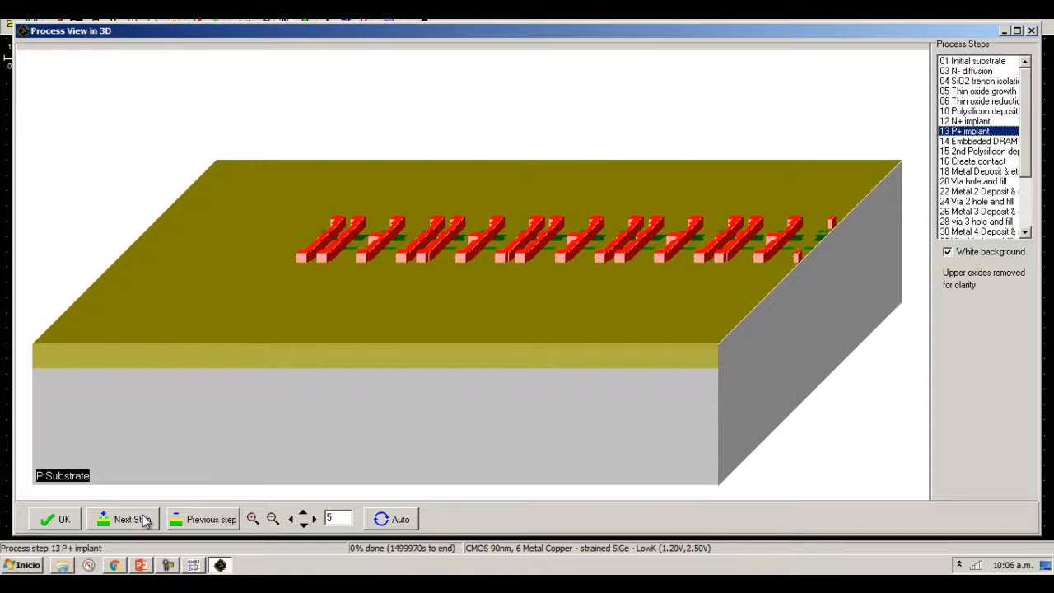
Advance the 3D fabrication view from the embedded DRAM stage through the contact, metal and via stages to Metal 4 deposit and etch
left_click(146, 519)
left_click(145, 519)
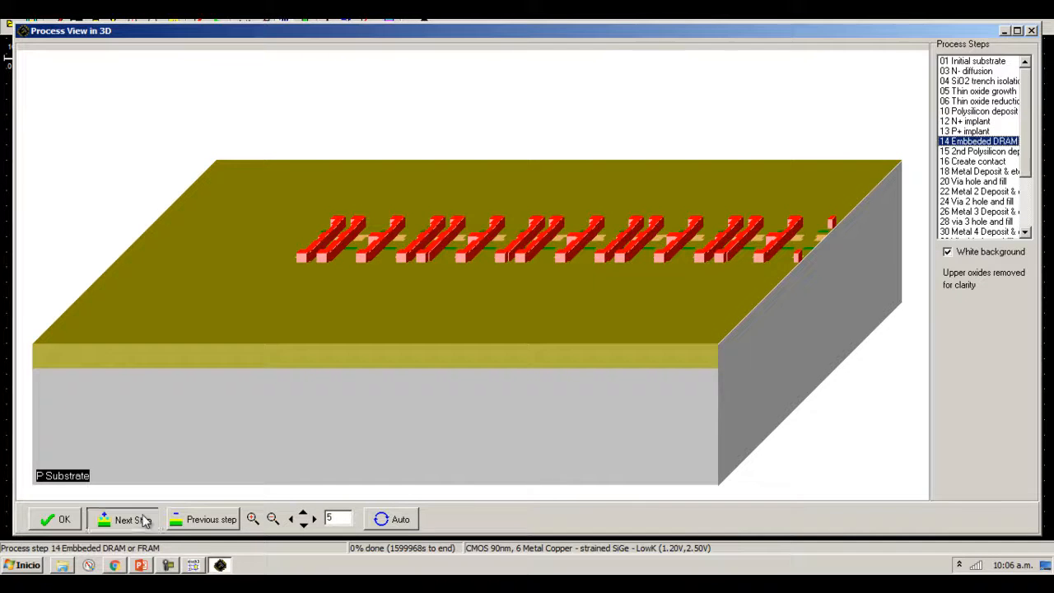
left_click(145, 519)
left_click(145, 519)
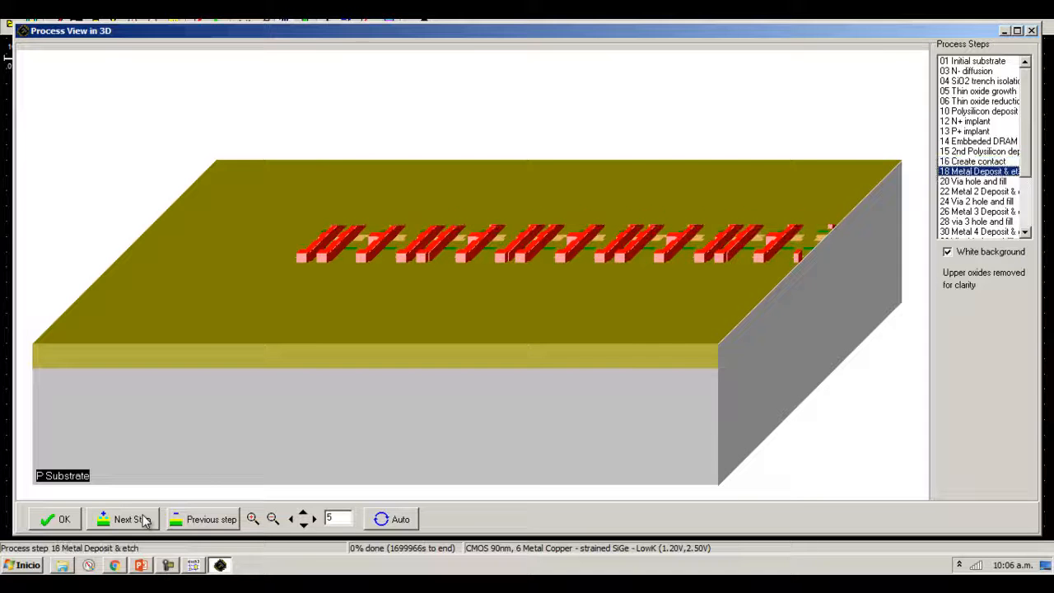
left_click(146, 520)
left_click(146, 519)
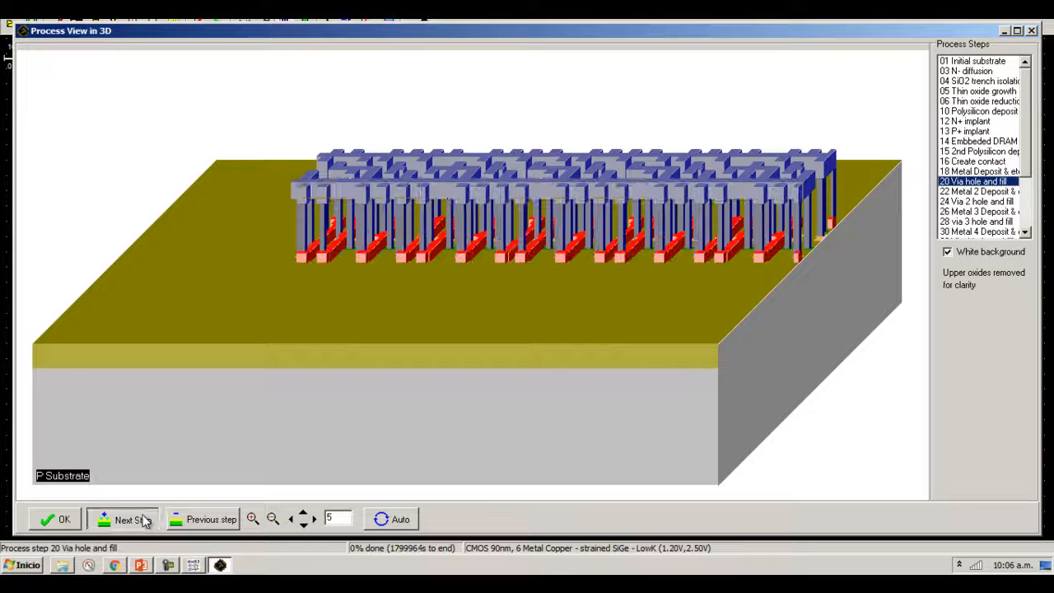
left_click(146, 520)
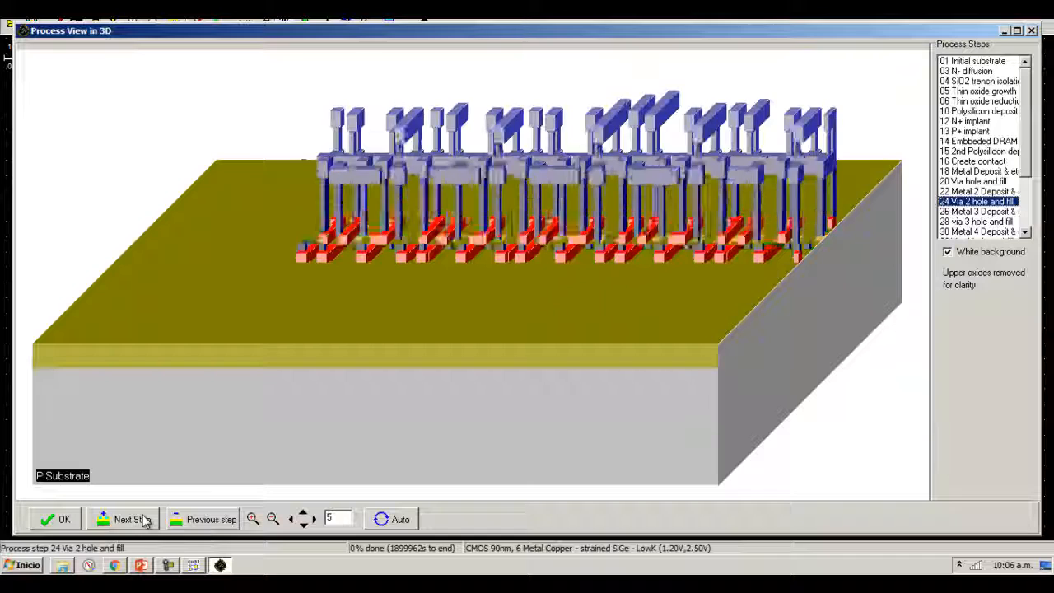
left_click(145, 519)
left_click(146, 519)
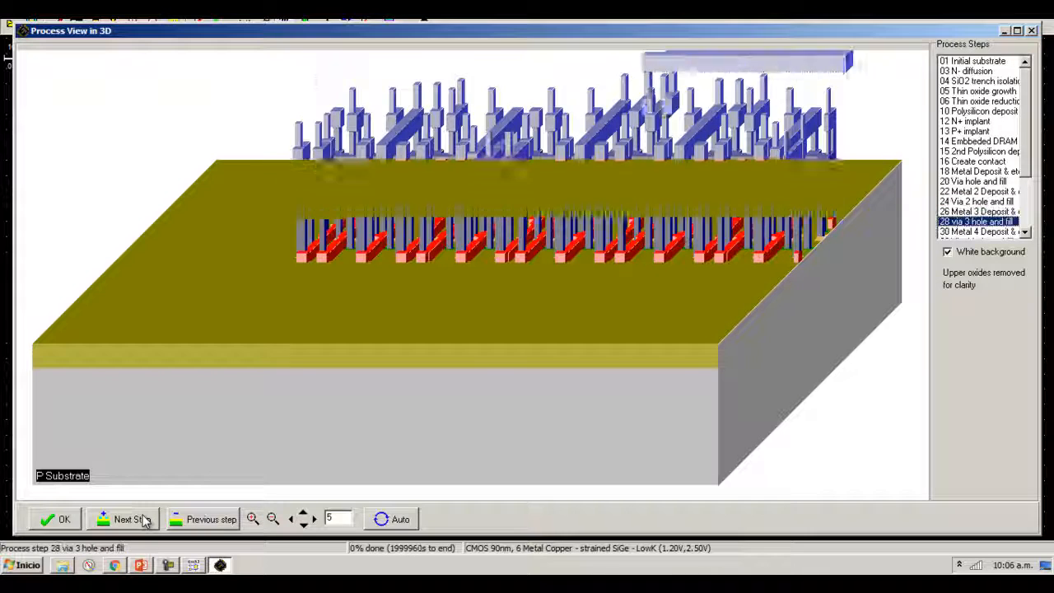
left_click(146, 519)
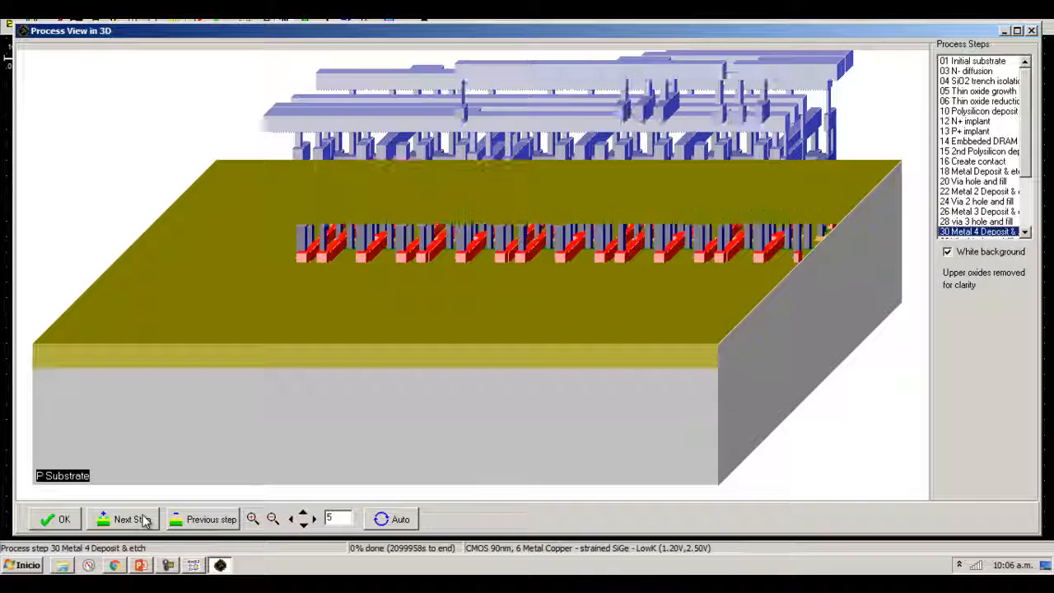
Advance the 3D fabrication view from the Via 4 stage through passivation to the end of the process
left_click(146, 519)
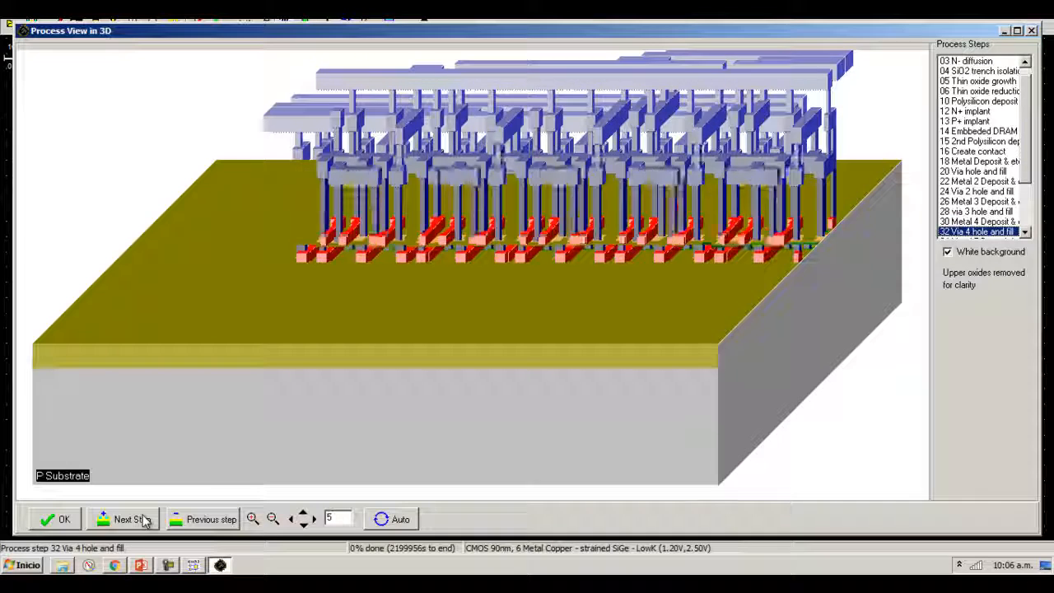
left_click(146, 519)
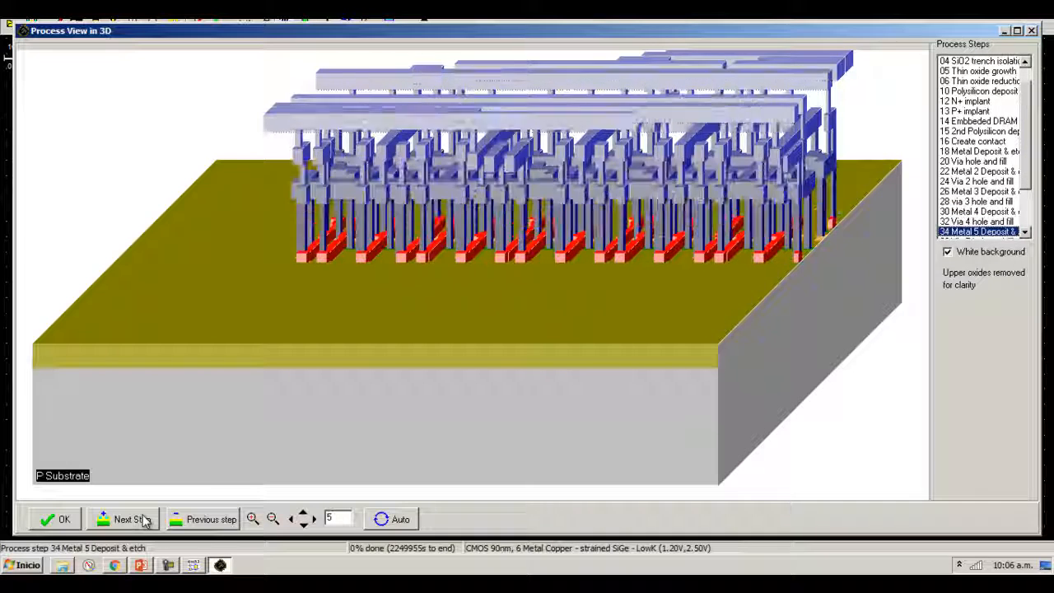
left_click(145, 519)
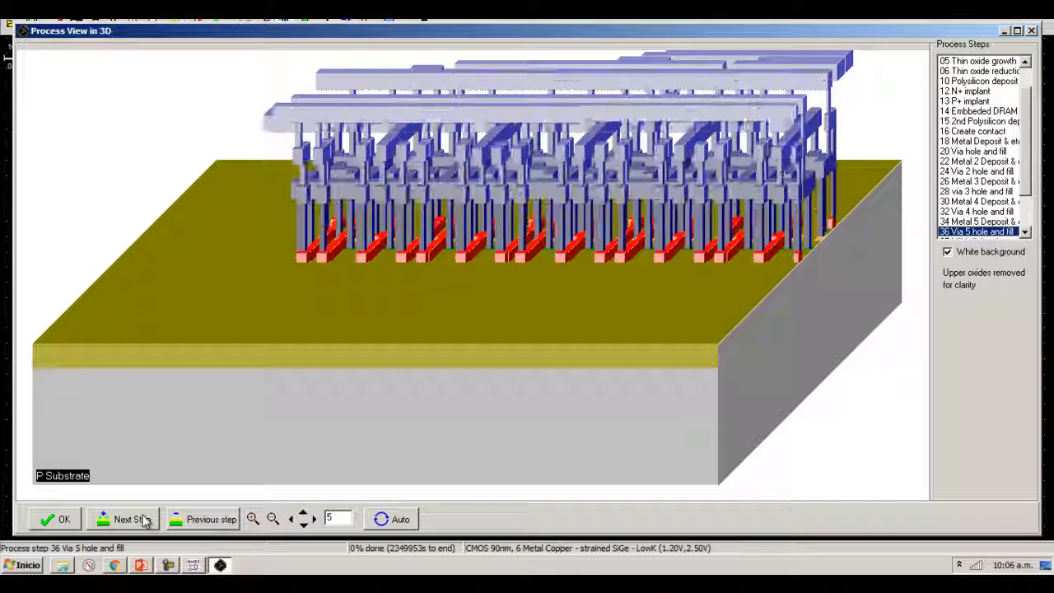
left_click(146, 520)
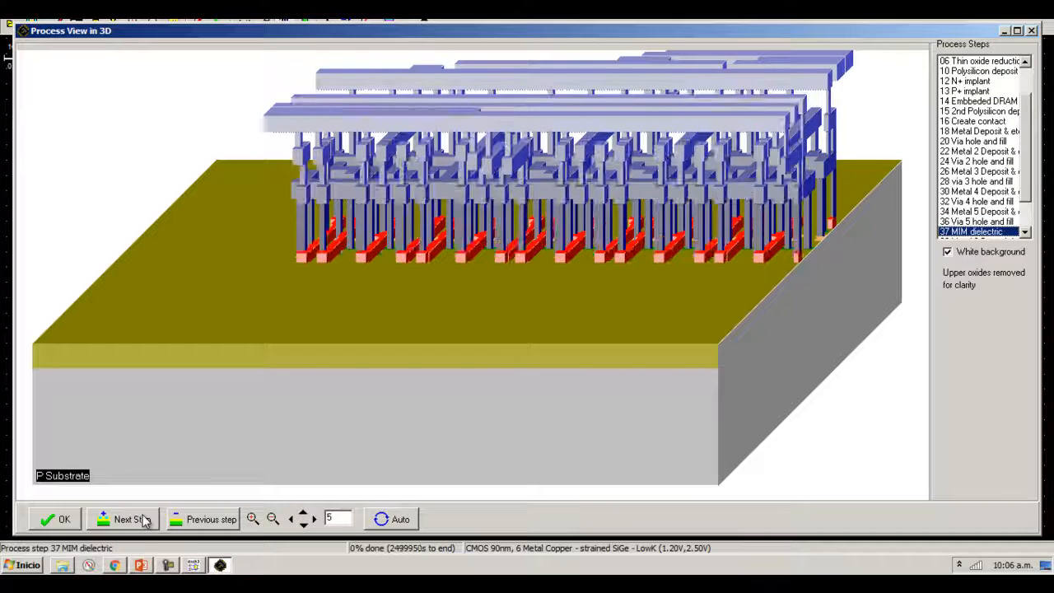
left_click(146, 519)
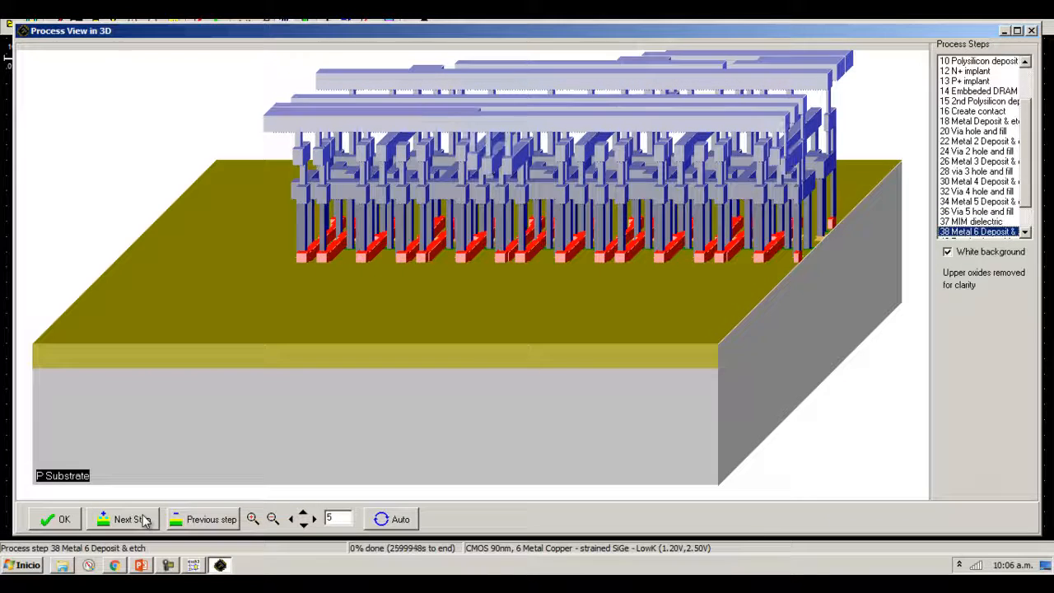
left_click(145, 519)
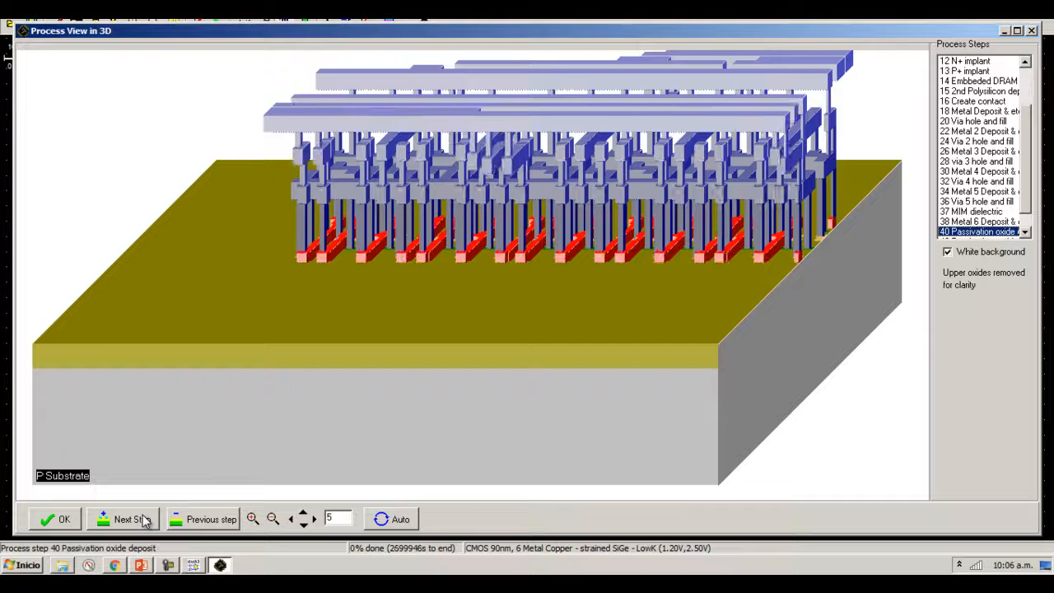
left_click(146, 520)
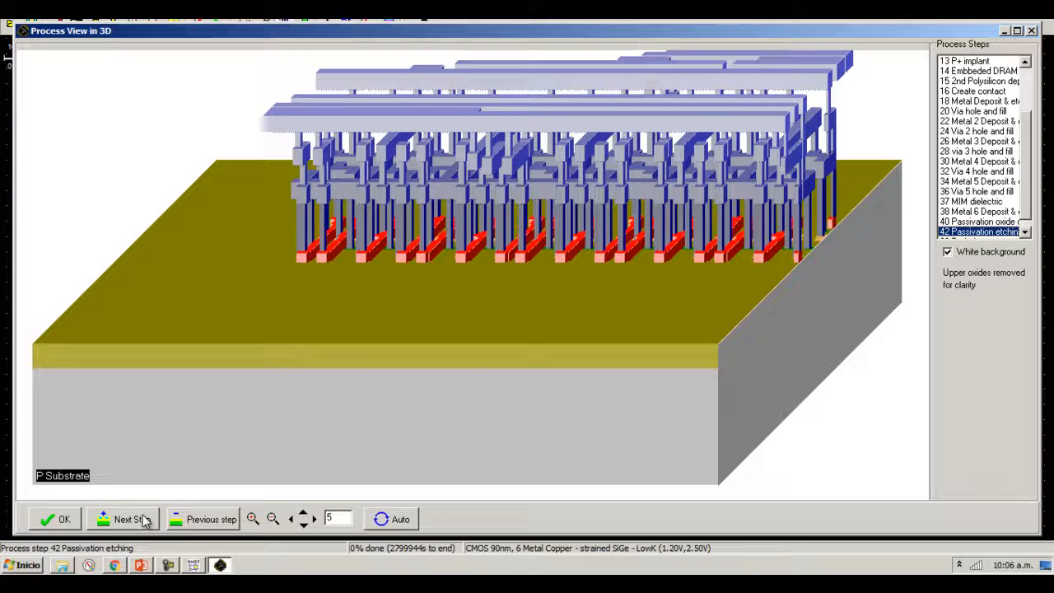
left_click(146, 519)
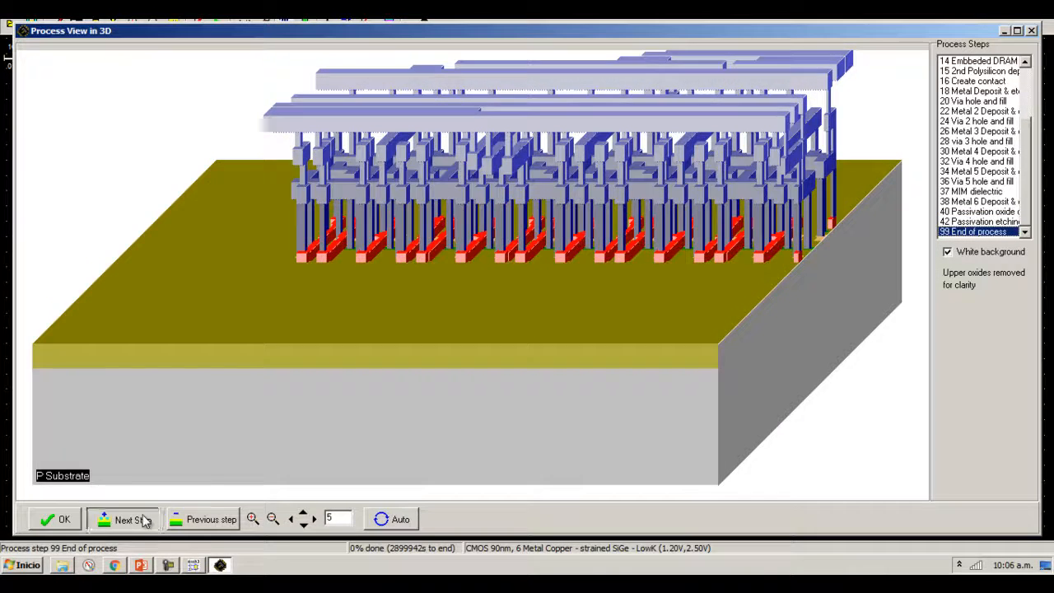
left_click(146, 519)
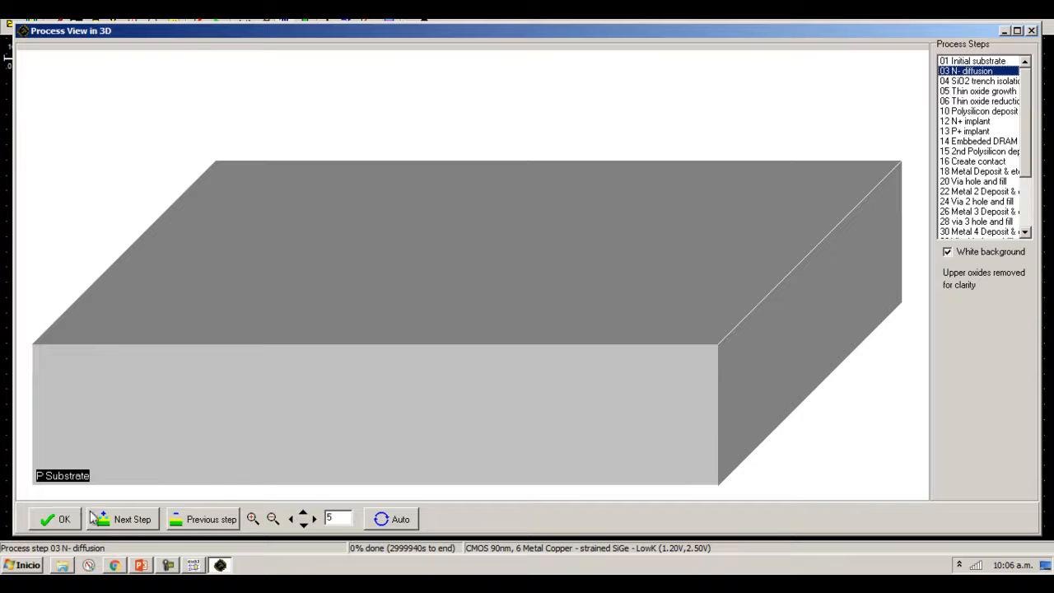
Display stage 99 End of process directly in the 3D view and review the list of process steps
left_click(205, 523)
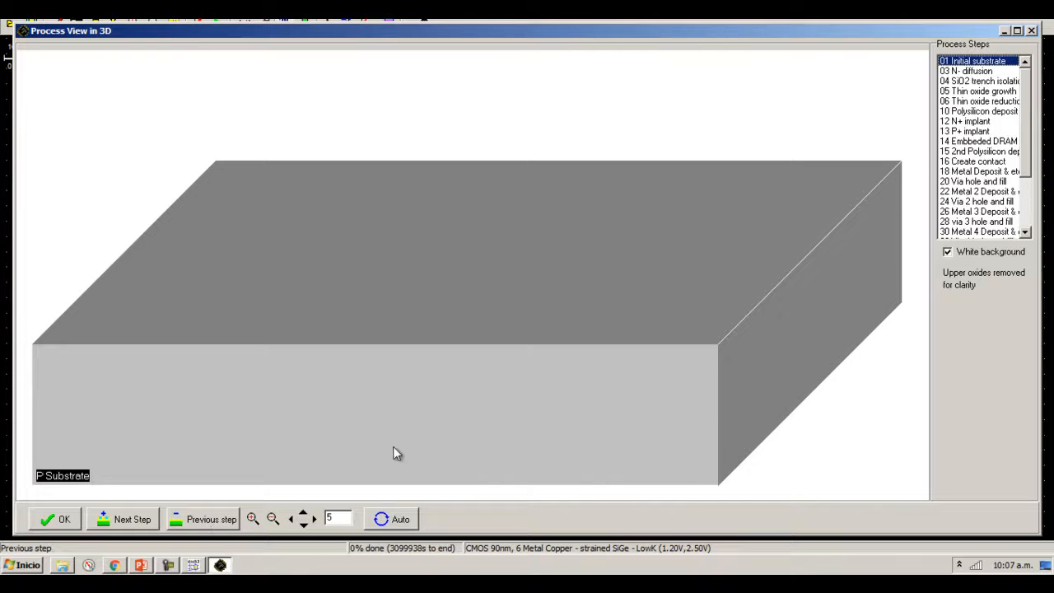
left_click_drag(1034, 172, 1011, 236)
left_click(1009, 233)
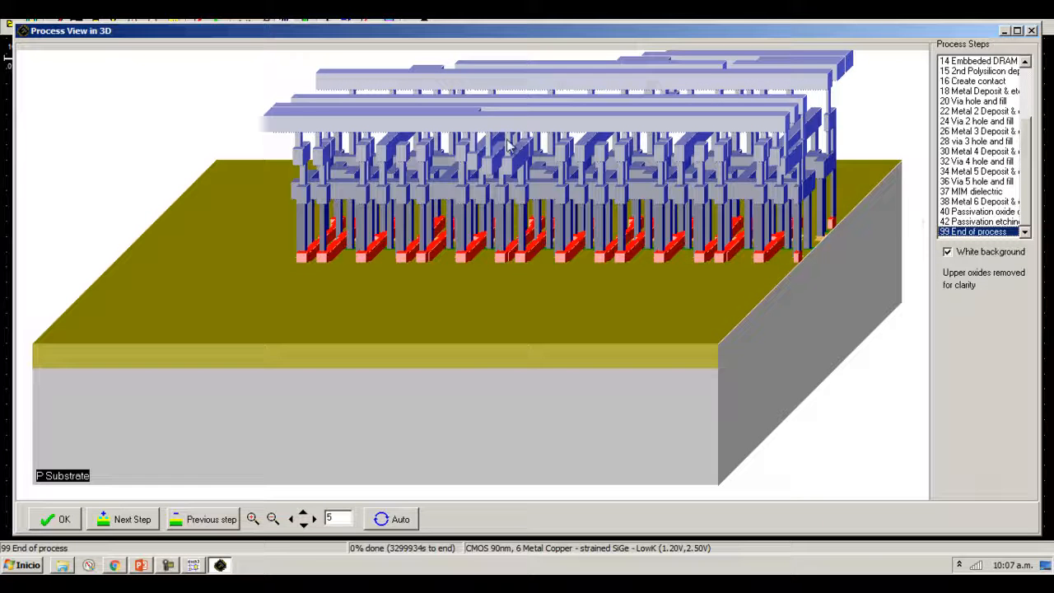
scroll(520, 173, "up", 2)
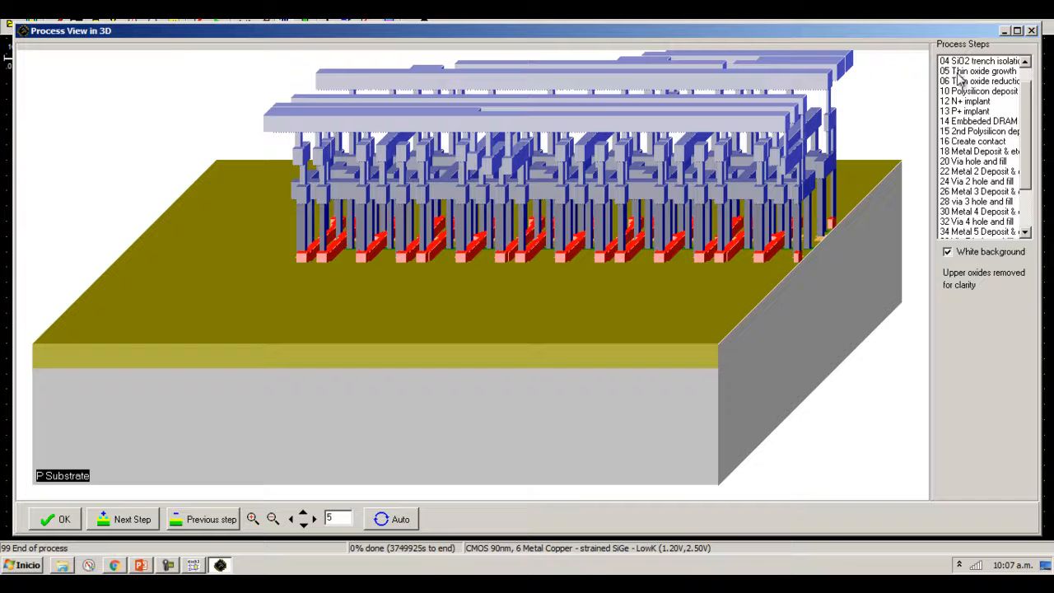
Close the 3D process view and switch to the PowerPoint presentation at the Conclusiones slide
left_click(1032, 32)
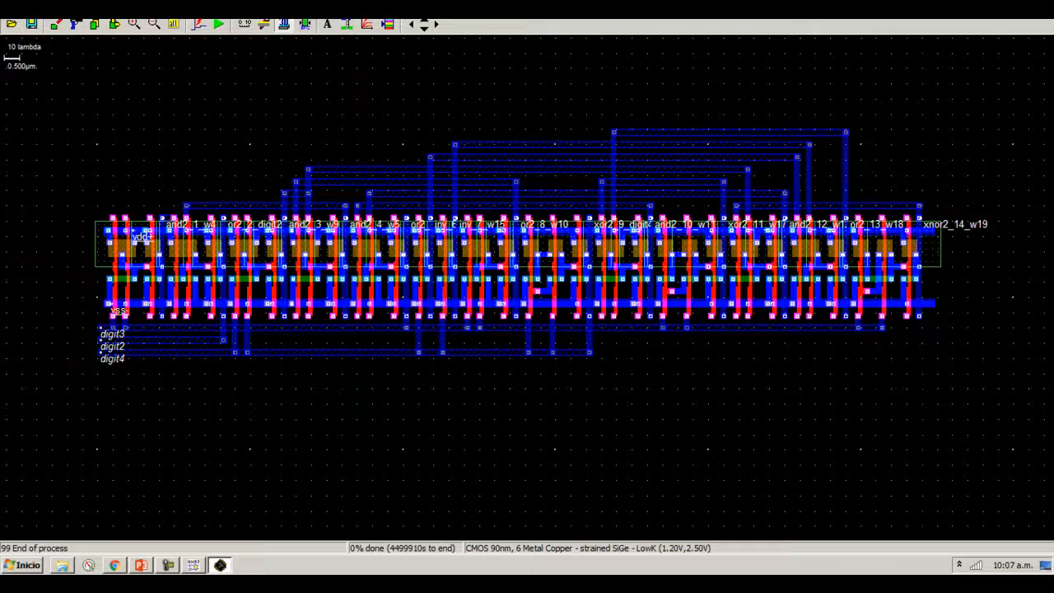
left_click(141, 564)
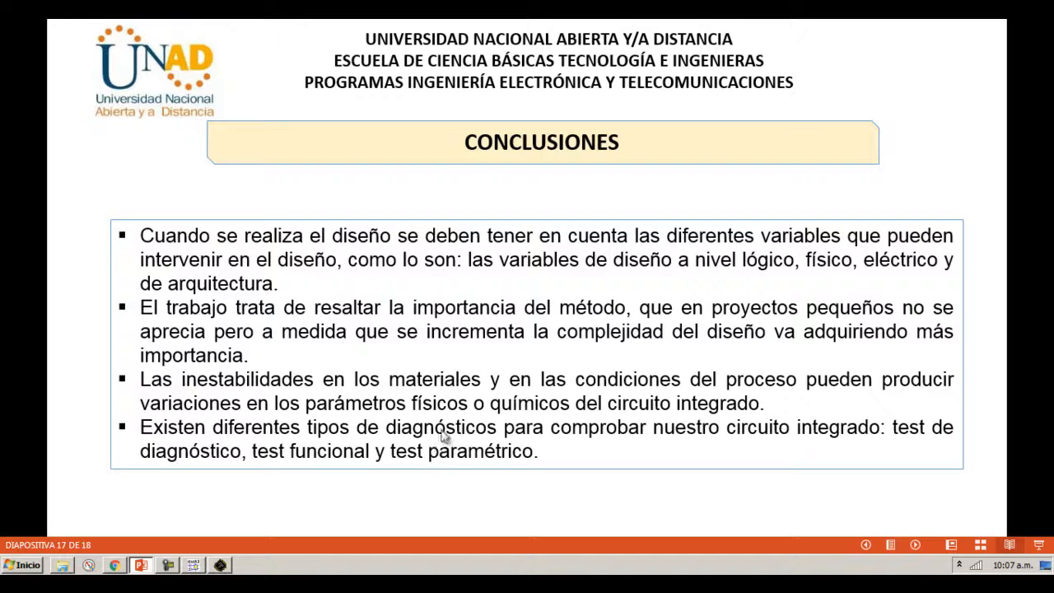